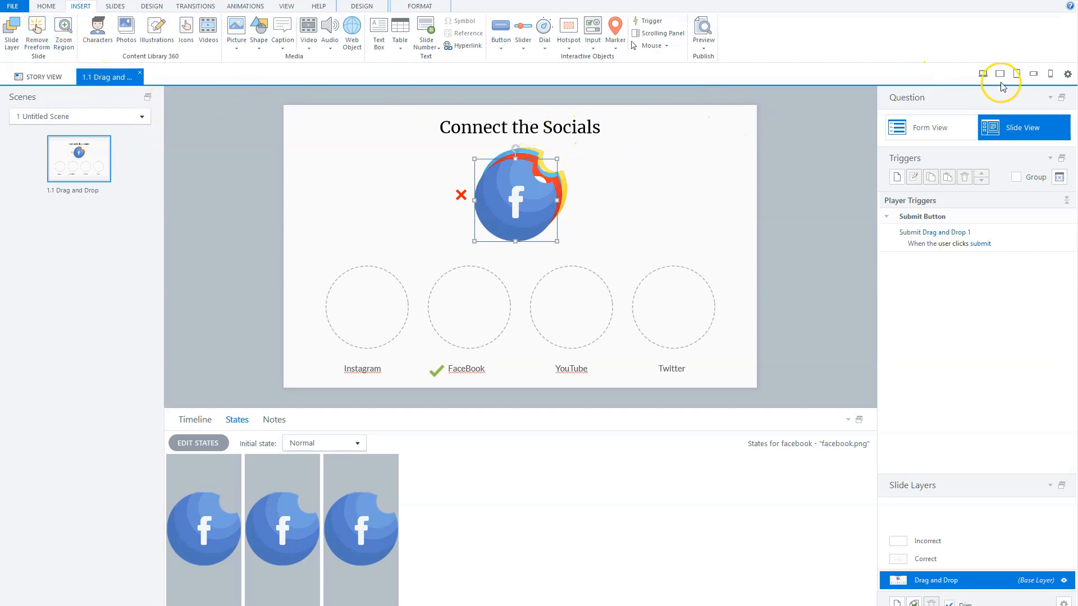
Review the question's drag items and drop targets in Form View, and examine its Drag & Drop Options
left_click(924, 126)
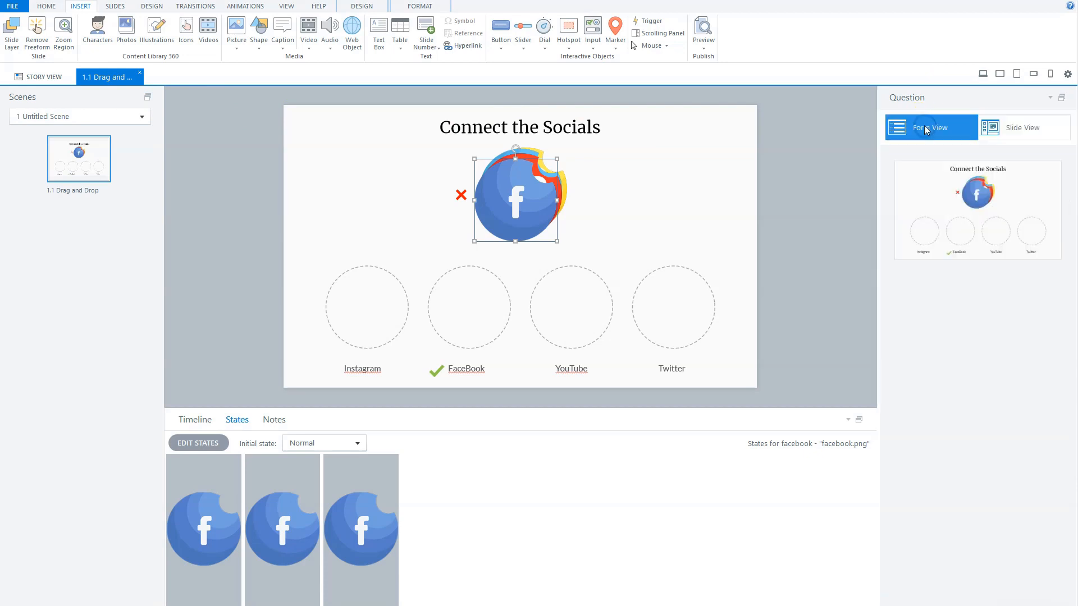
left_click(504, 153)
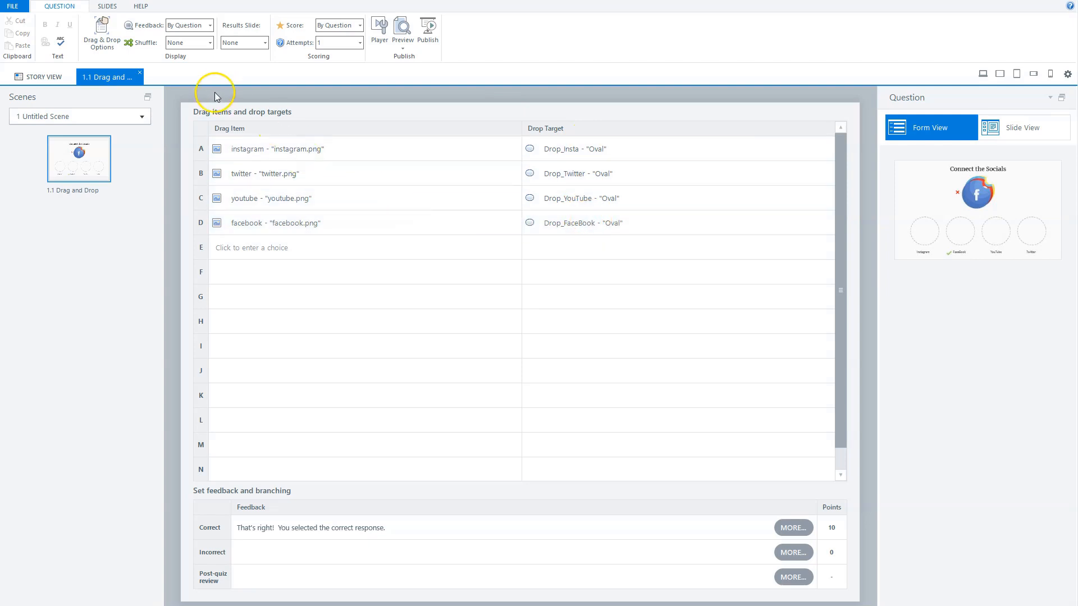
left_click(103, 34)
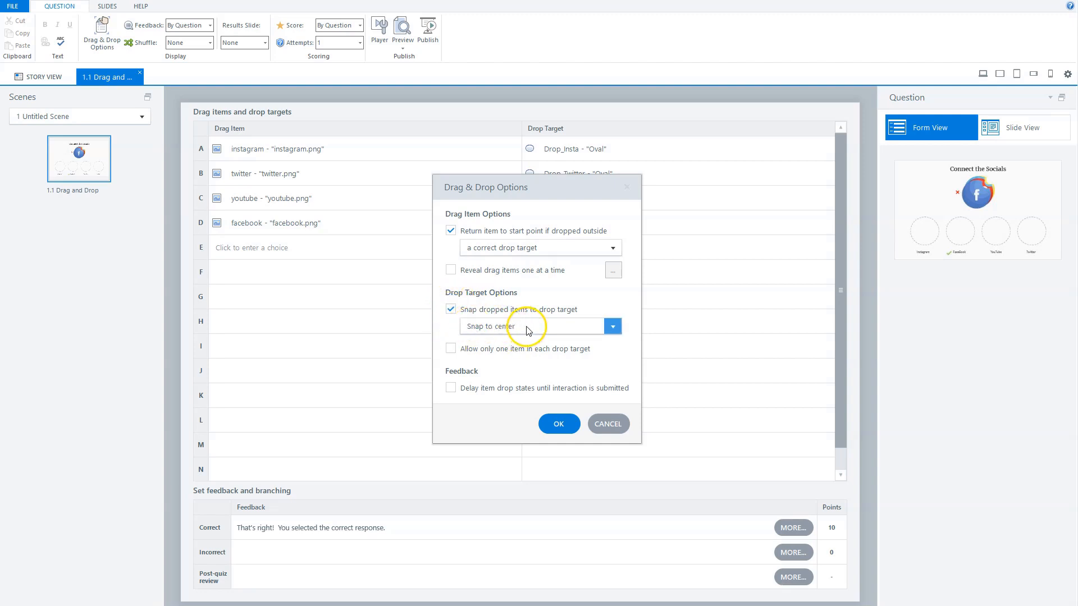
left_click(558, 425)
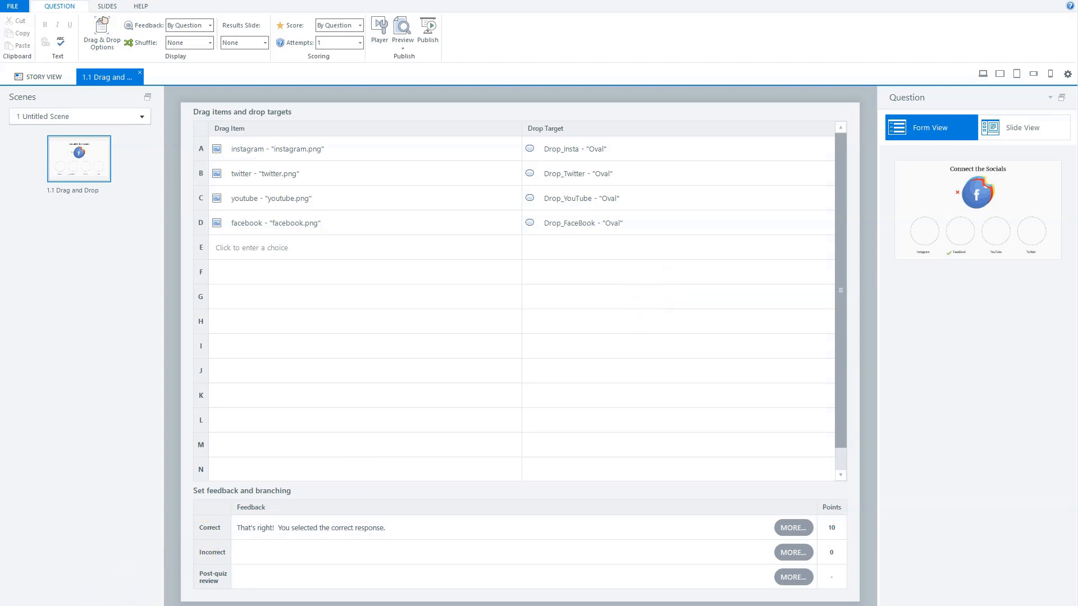
left_click(1022, 129)
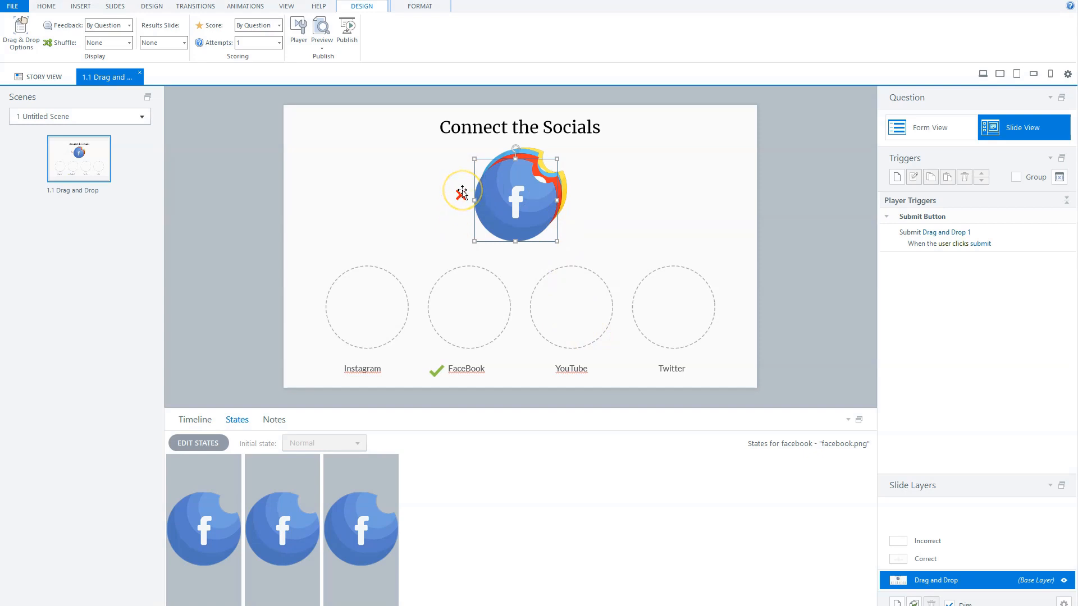
Move the green check icon beside the FaceBook label from the base layer onto a new layer named check_facebook
left_click(438, 372)
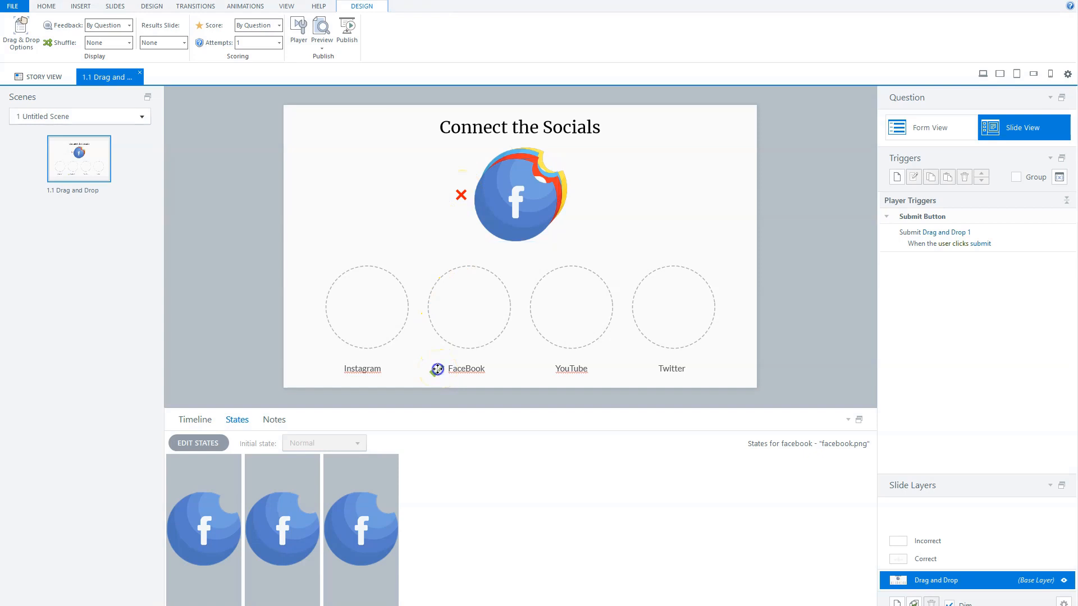
left_click(437, 373)
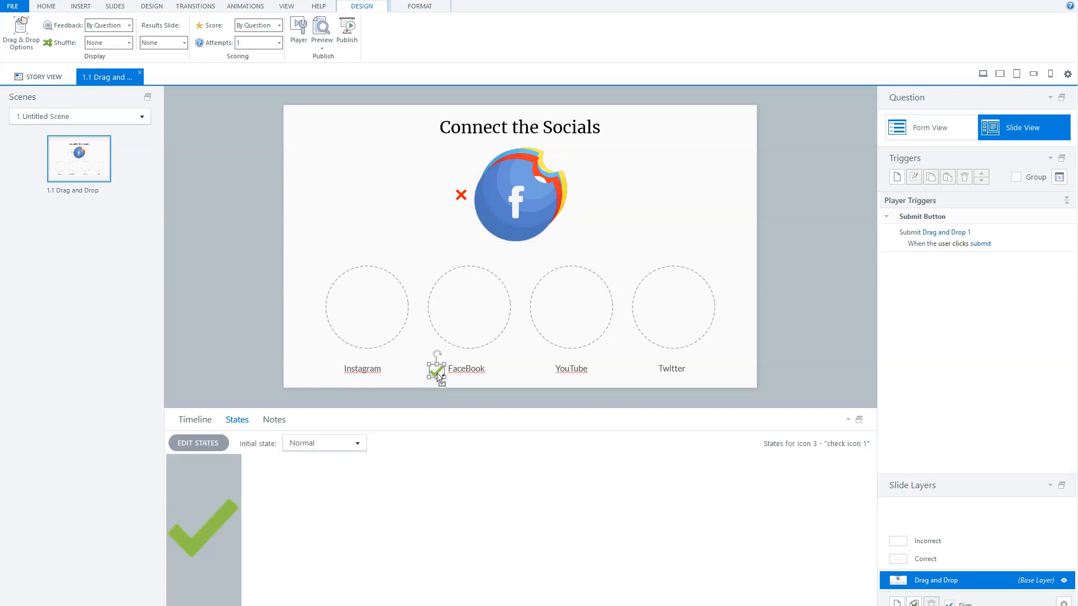
key("ctrl+x")
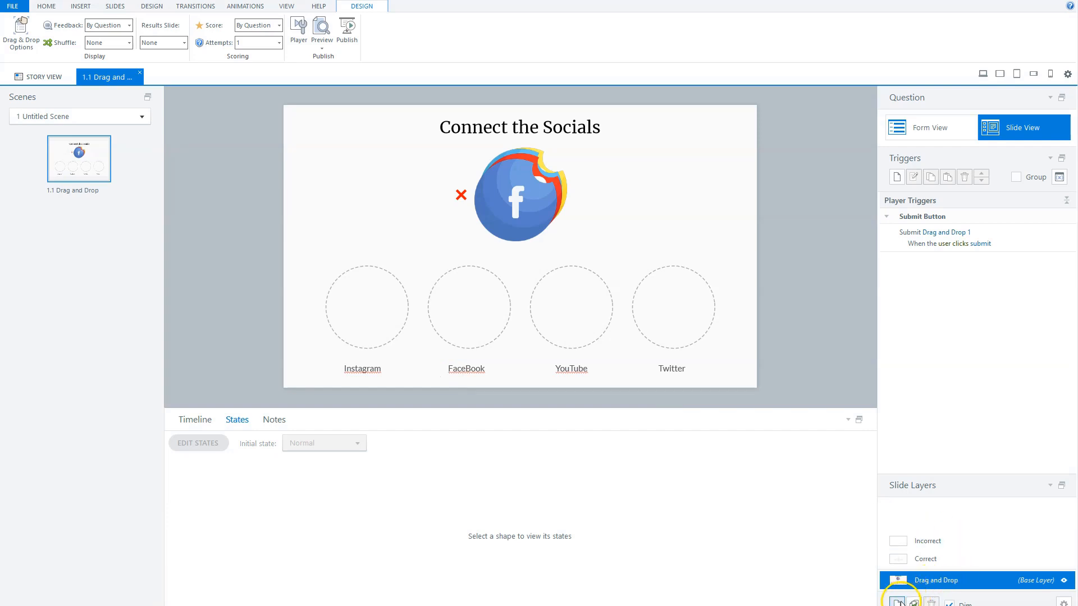
left_click(899, 602)
key("ctrl+v")
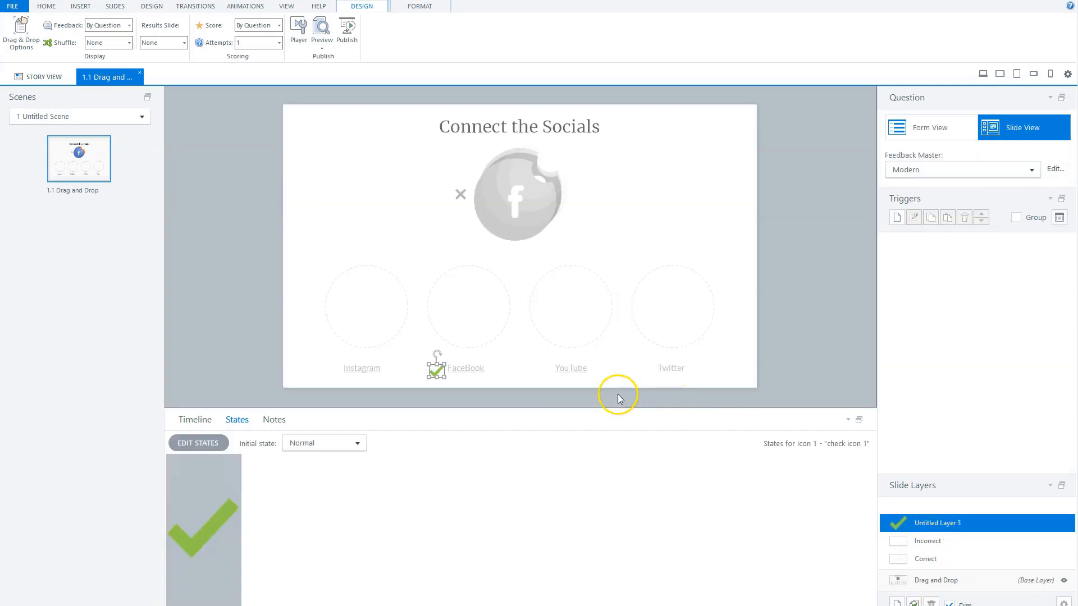
double_click(938, 525)
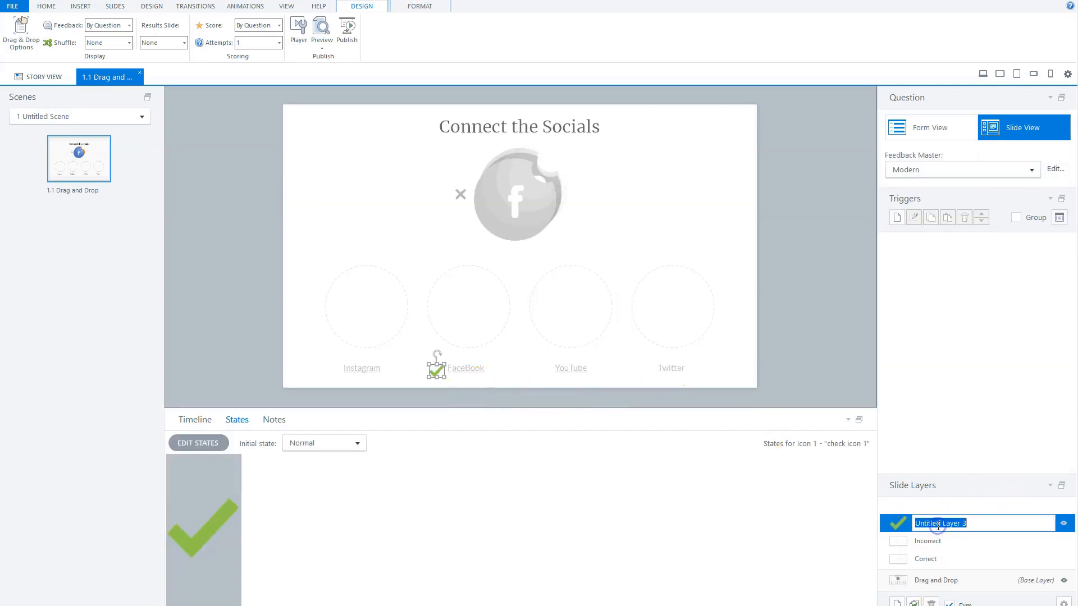
type("check_facebook")
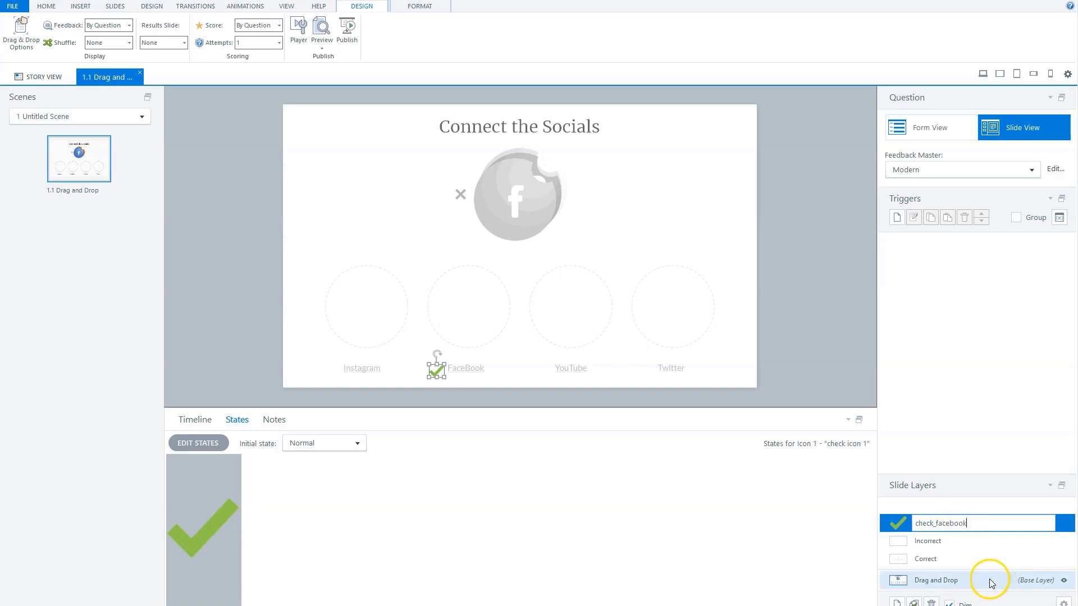
Examine the slide layer properties of check_facebook
right_click(898, 521)
left_click(872, 593)
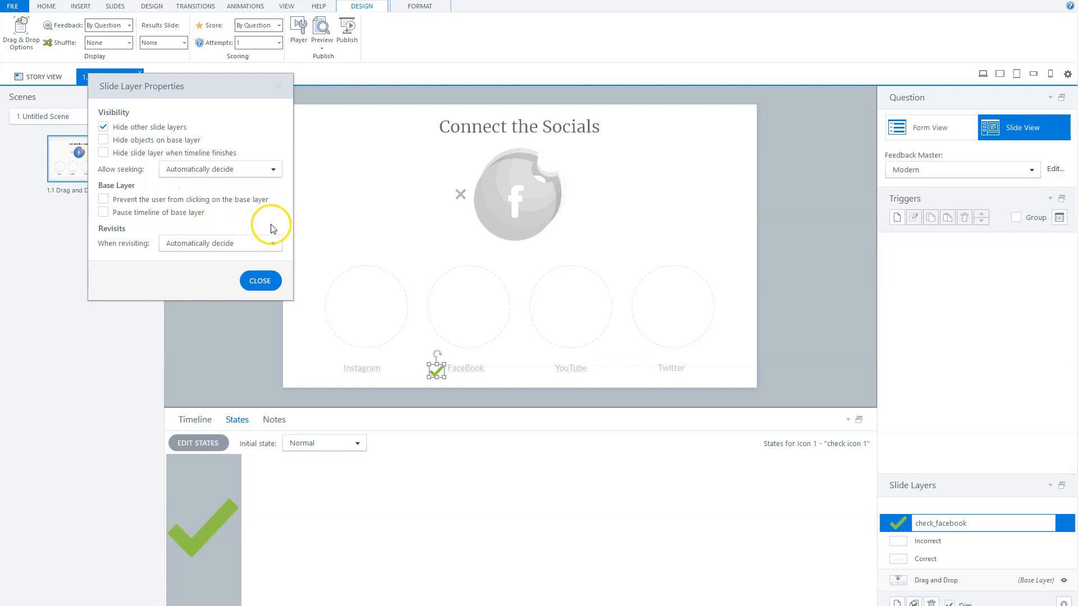
left_click(260, 280)
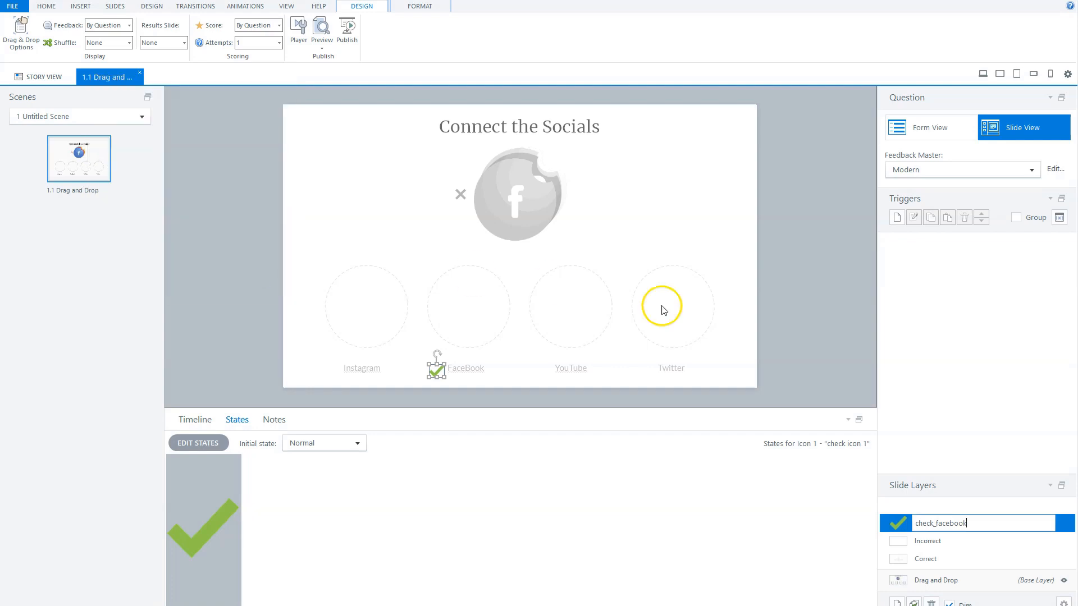
Add a base-layer trigger that shows layer check_facebook when the user drops facebook on Drop_FaceBook
left_click(924, 580)
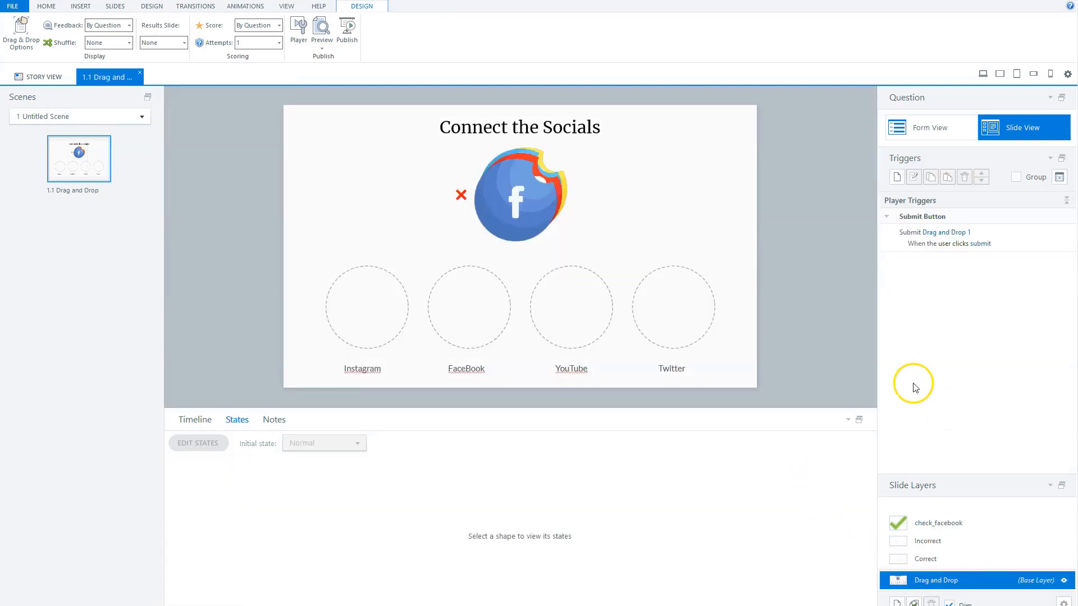
left_click(896, 178)
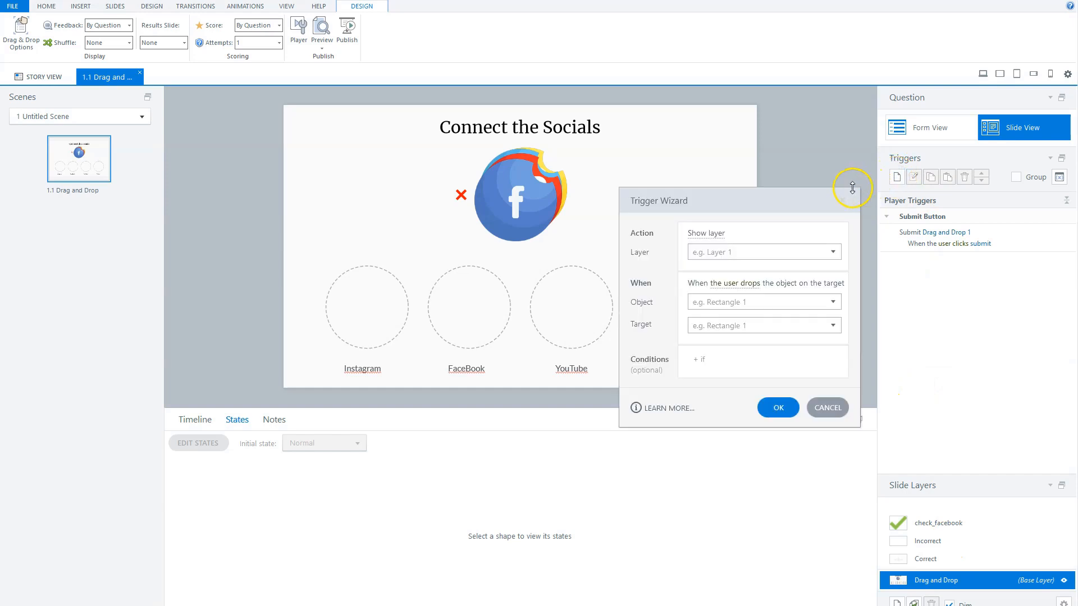
left_click(730, 254)
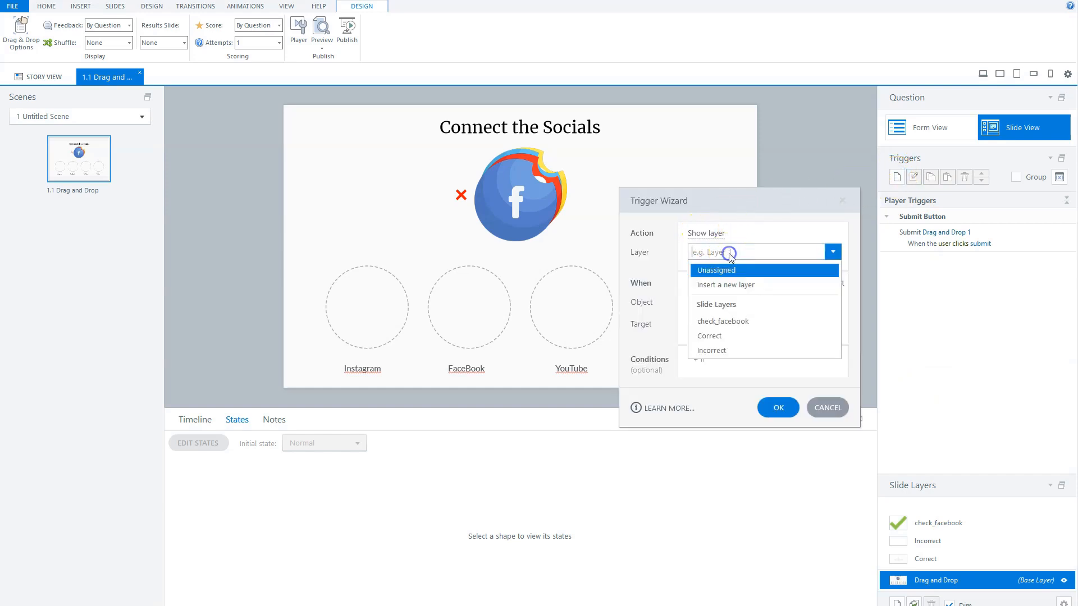
left_click(724, 321)
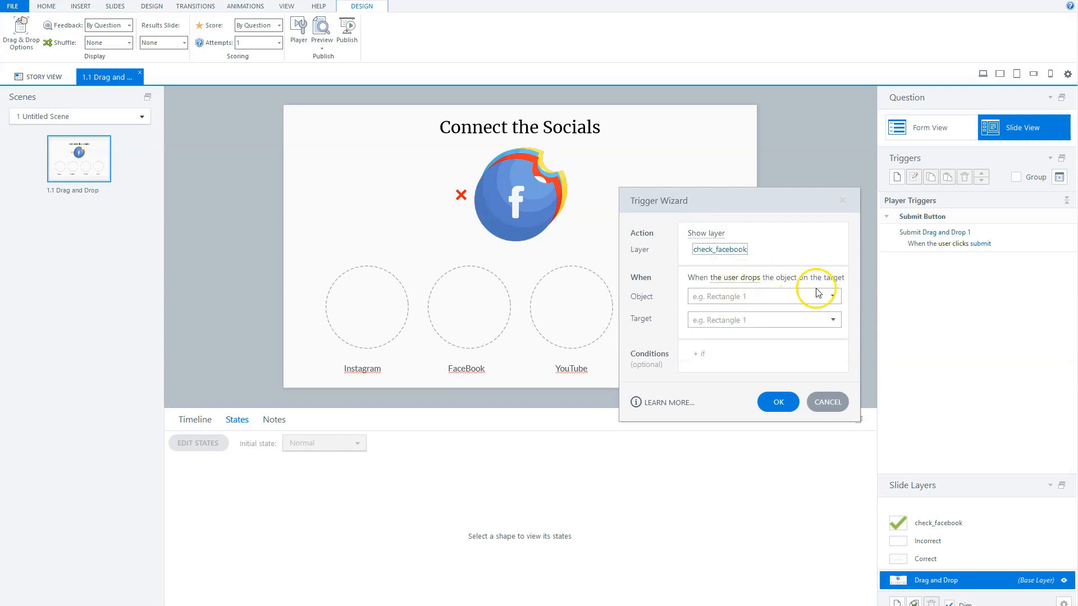
left_click(756, 298)
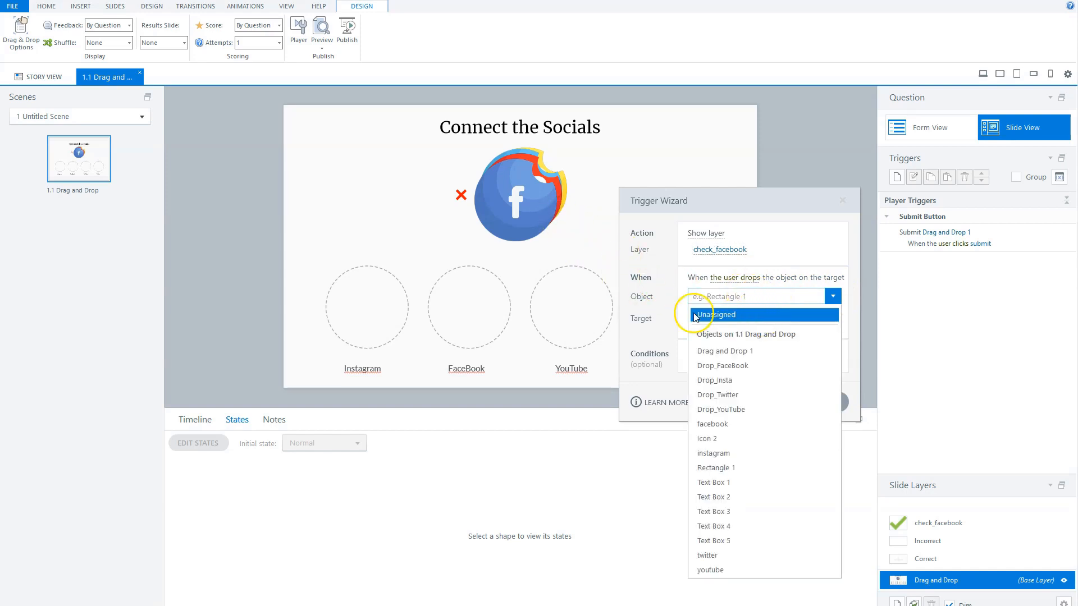
left_click(736, 424)
left_click(747, 315)
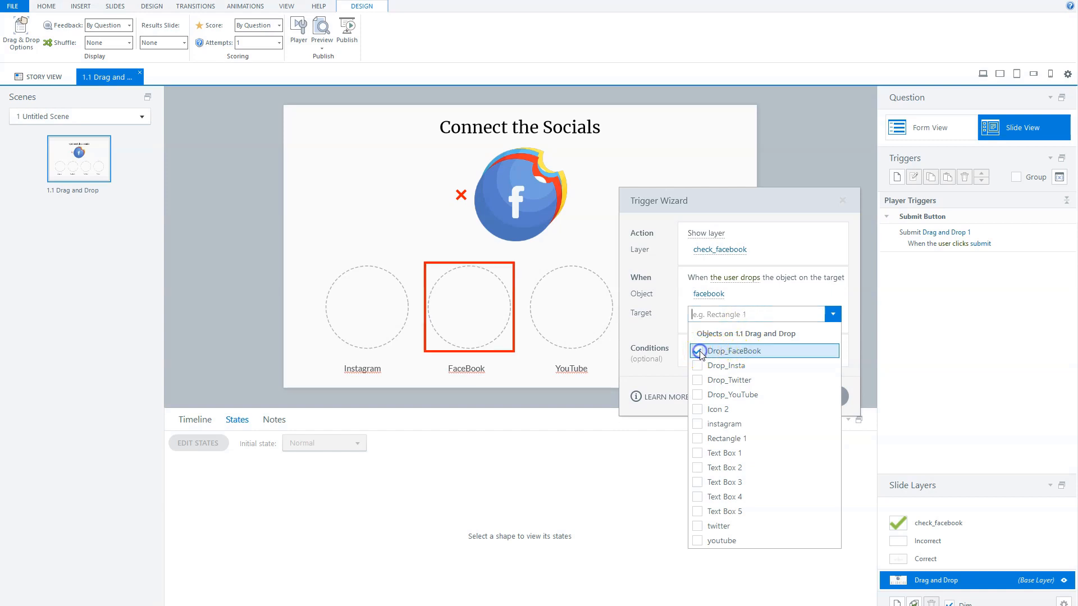
left_click(662, 386)
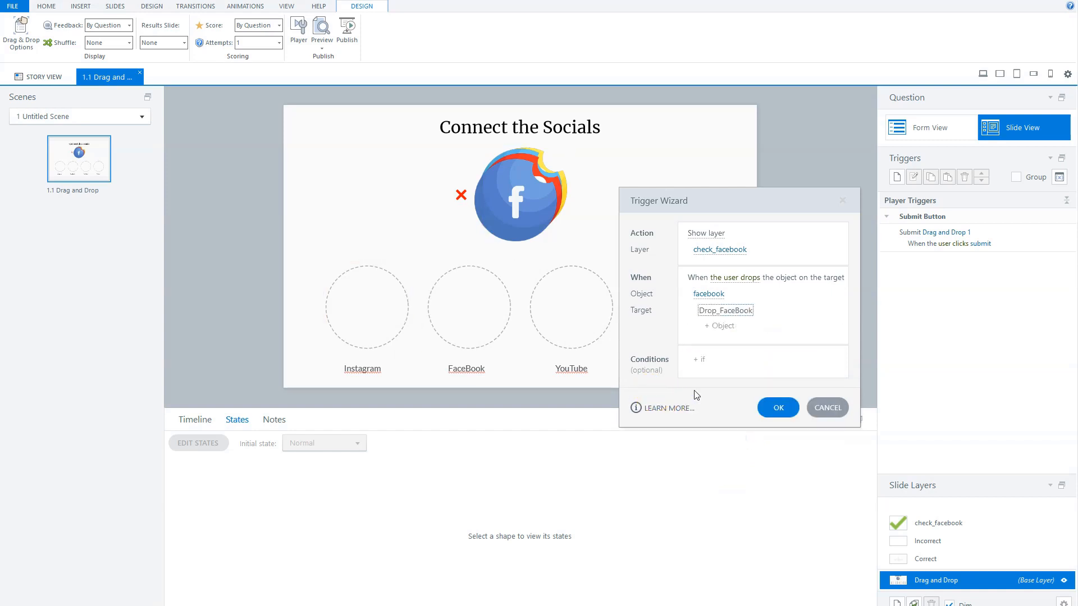
left_click(776, 407)
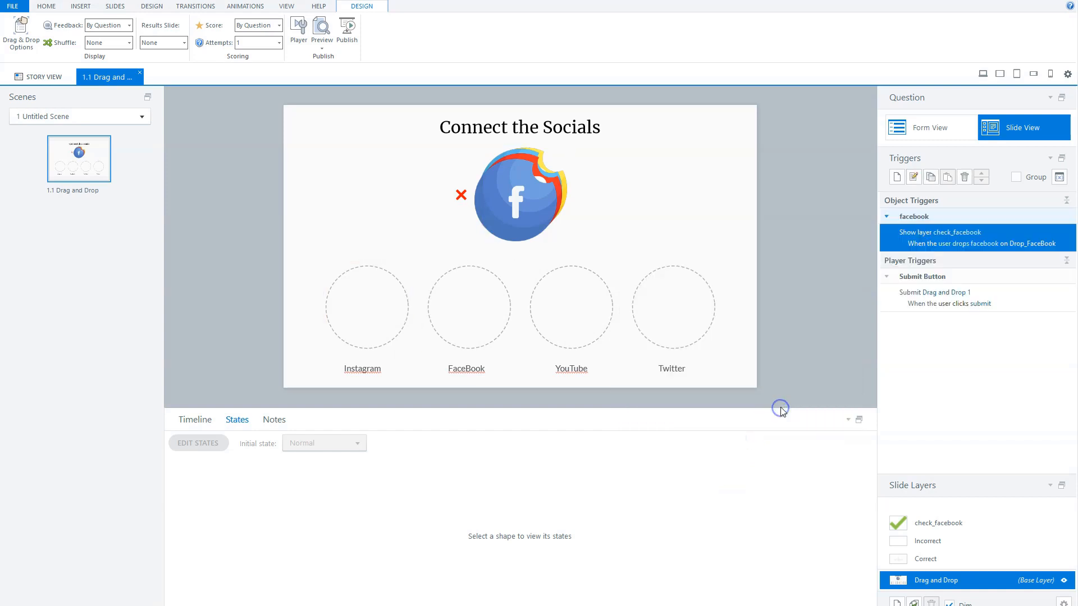
Preview the slide and test dropping the Facebook logo on the YouTube, Instagram and FaceBook targets
left_click(324, 48)
left_click(313, 62)
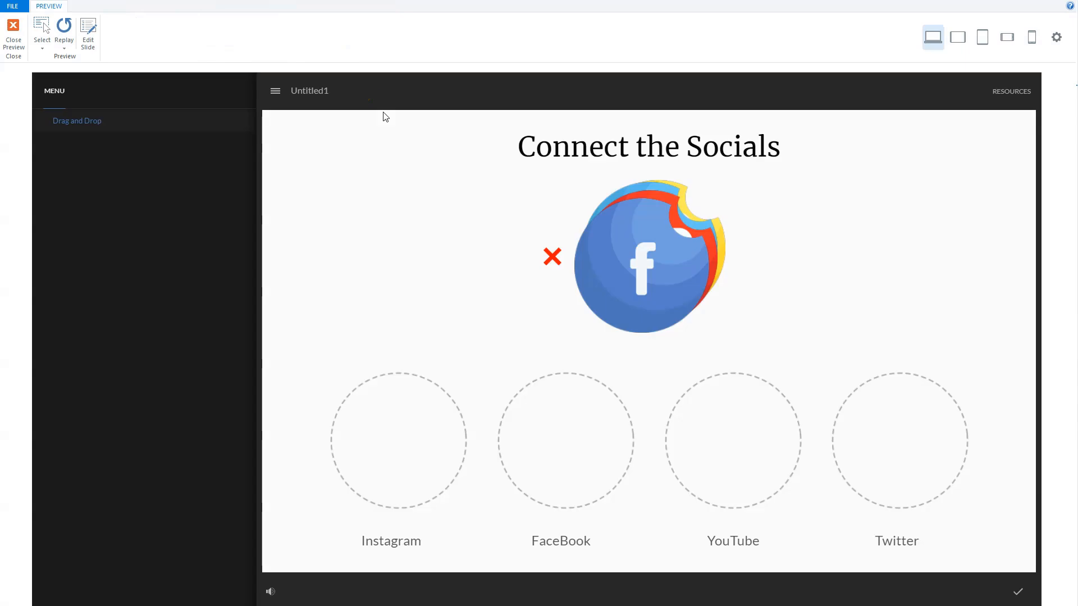
left_click_drag(653, 244, 749, 415)
left_click_drag(630, 239, 395, 428)
left_click_drag(651, 241, 578, 411)
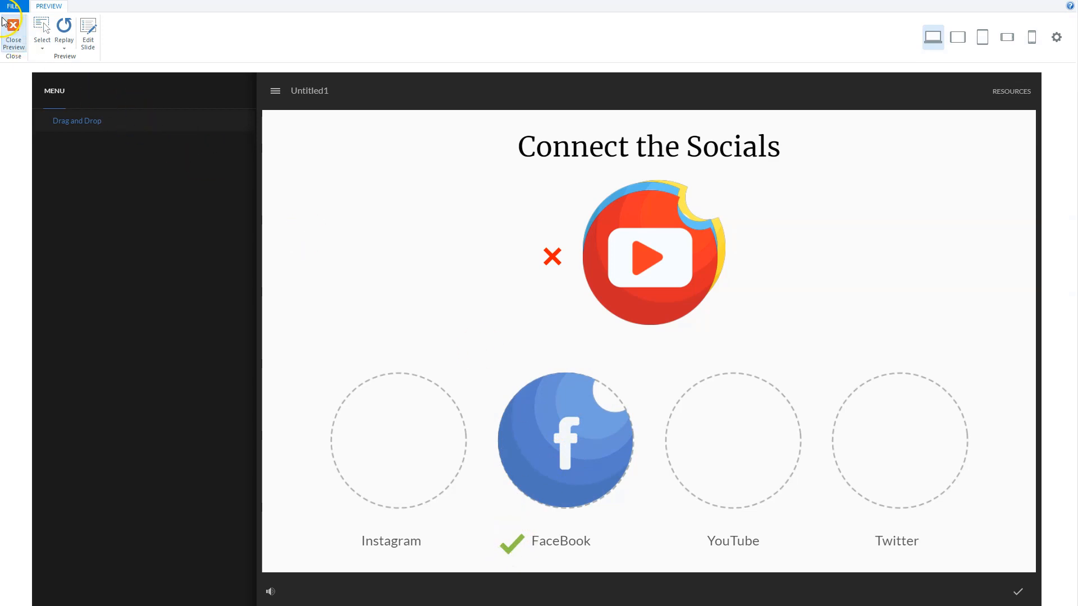
left_click(13, 34)
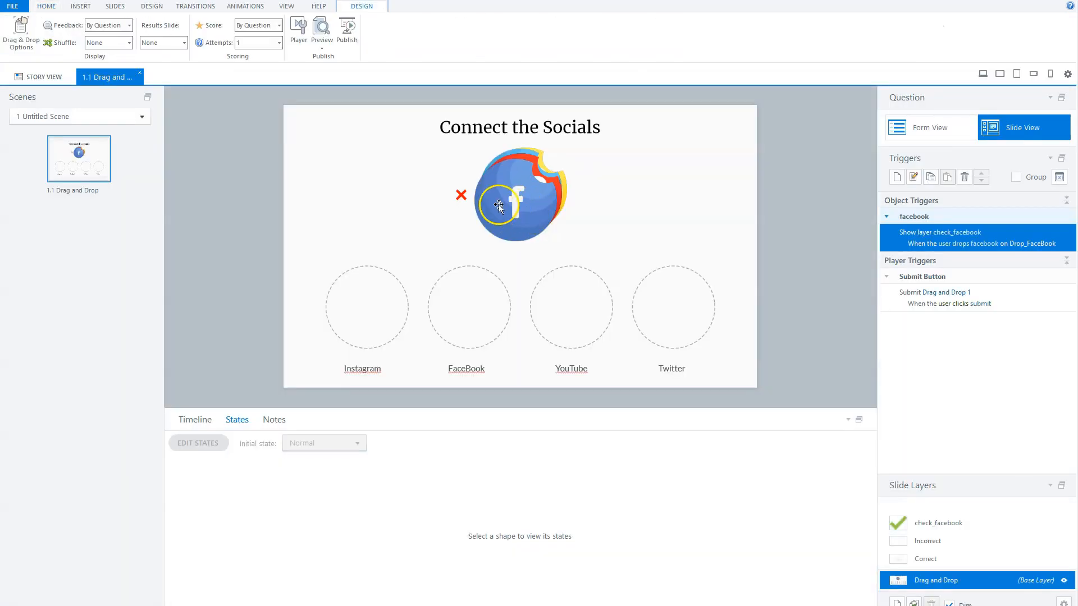
Try to move the red X icon from the base layer onto a new layer named wrong
left_click(459, 197)
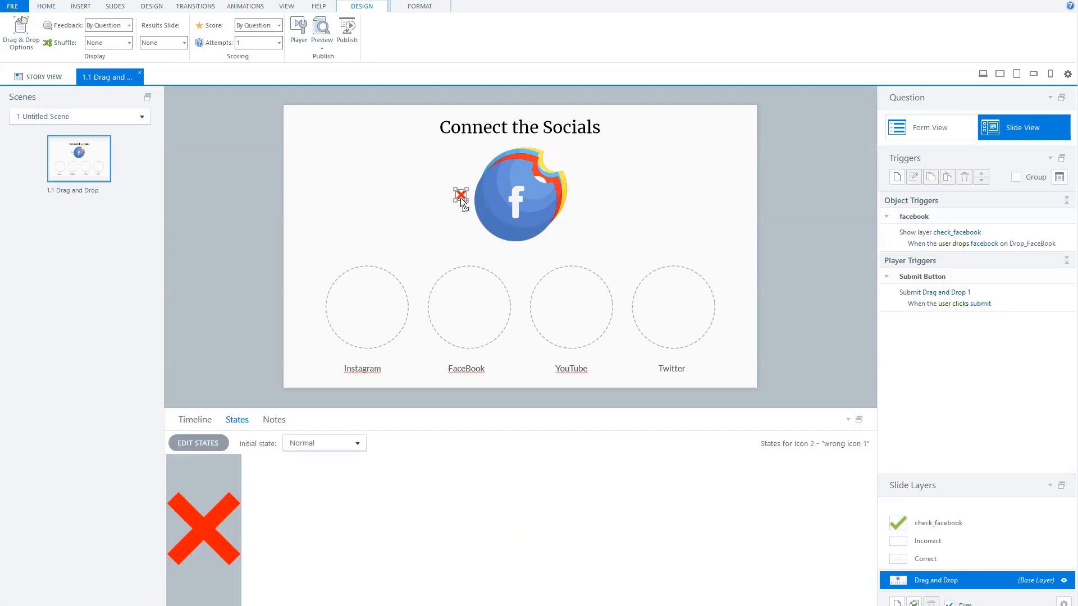
key("Delete")
left_click(944, 590)
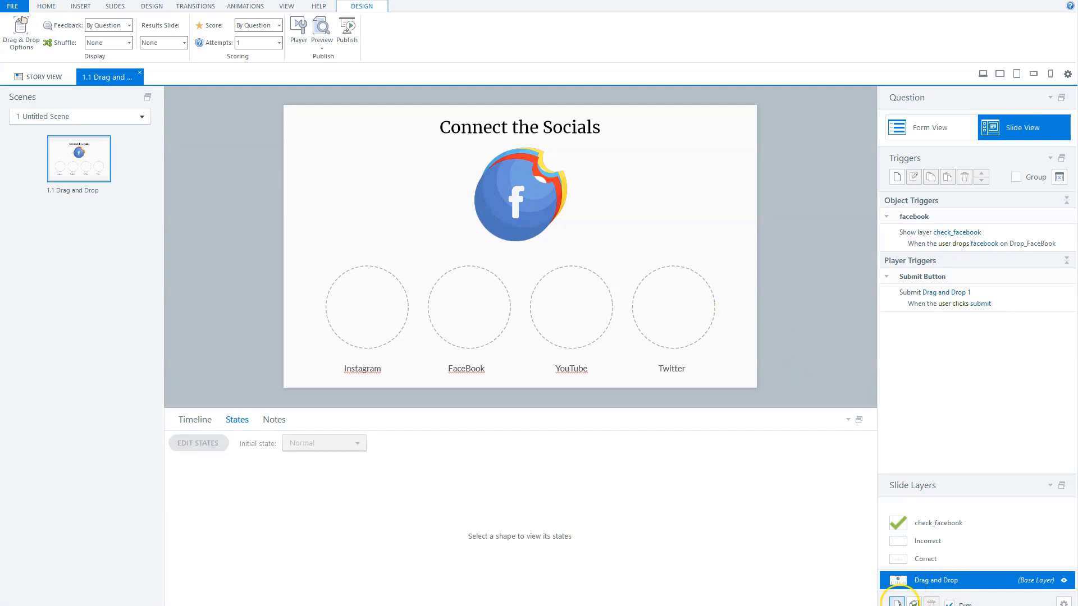
left_click(896, 602)
left_click(923, 504)
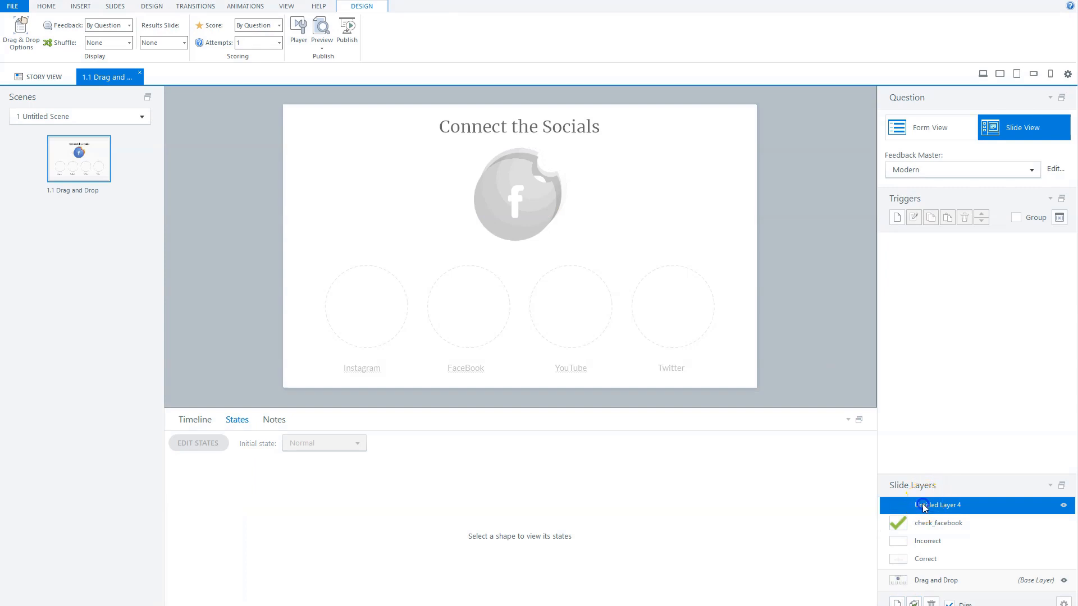
type("wrong")
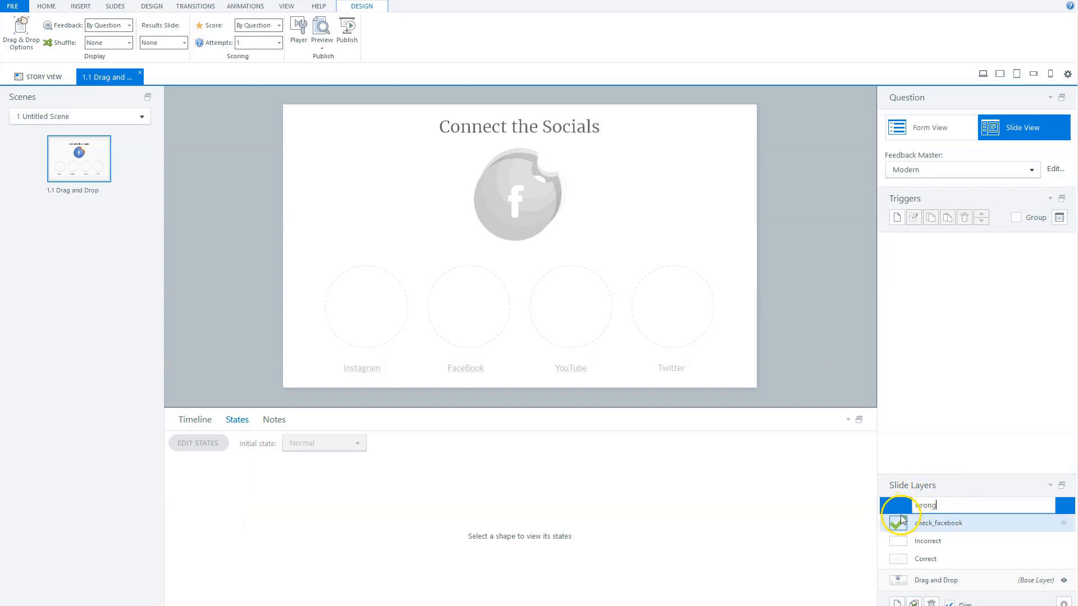
left_click(969, 528)
left_click(902, 508)
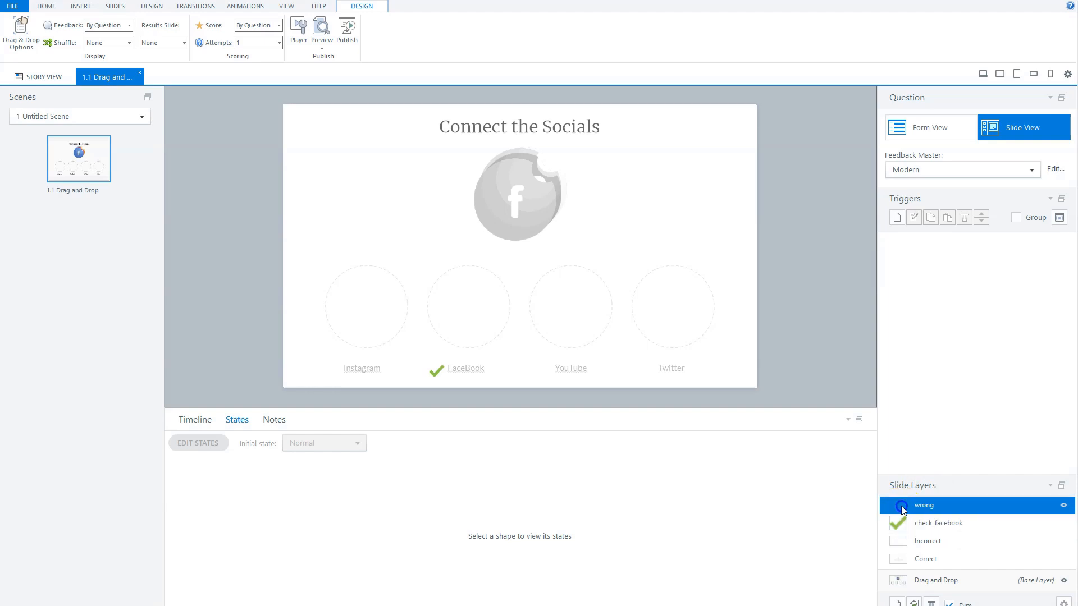
key("ctrl+v")
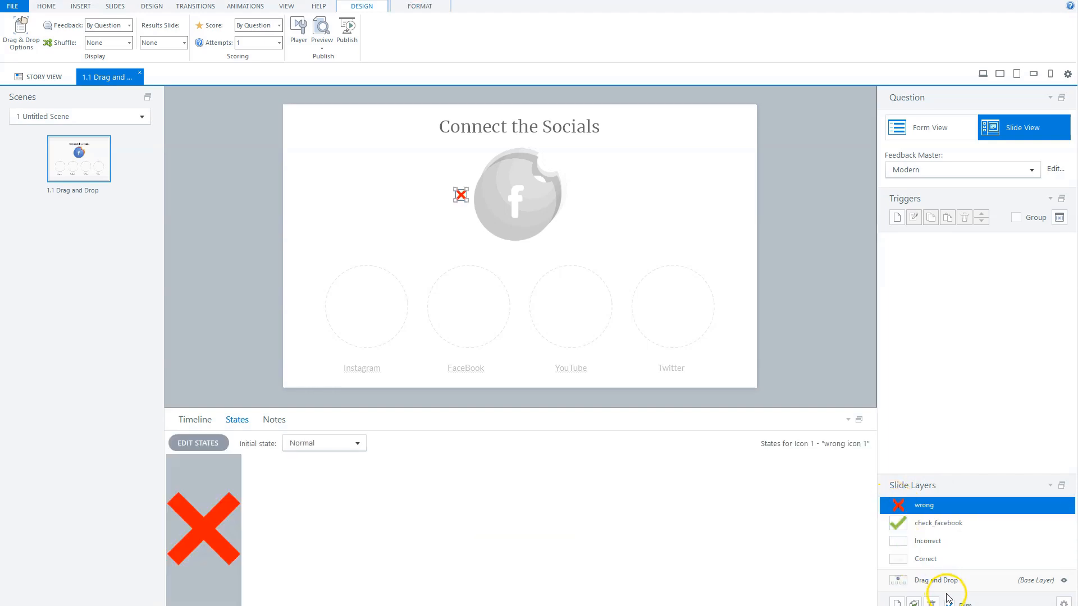
Take the red X off the base layer, paste it on a new layer and rename that layer wrong
left_click(936, 580)
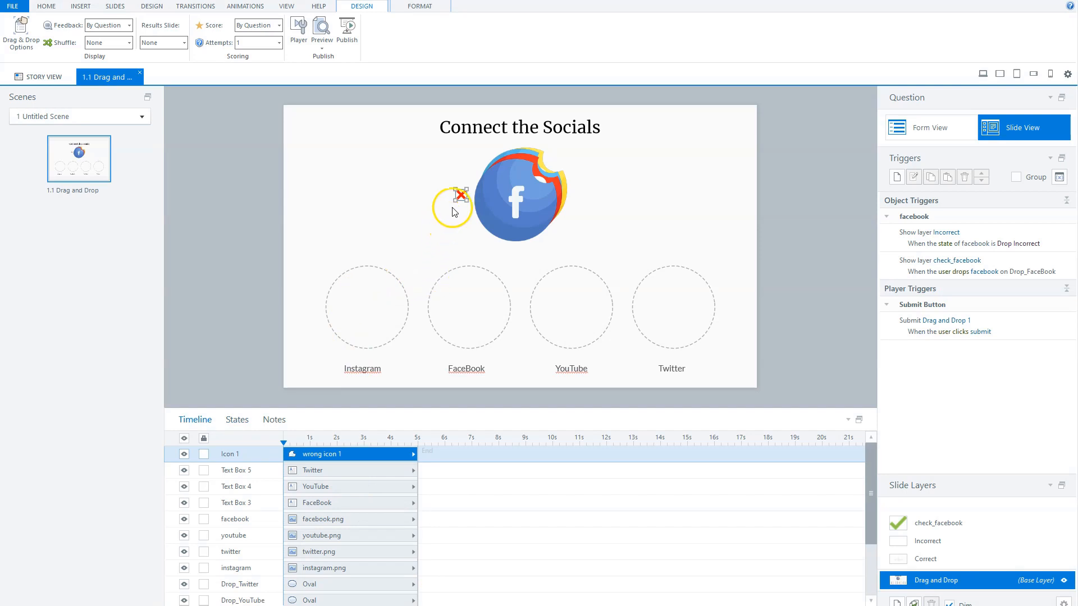
left_click(459, 196)
key("Delete")
left_click(897, 602)
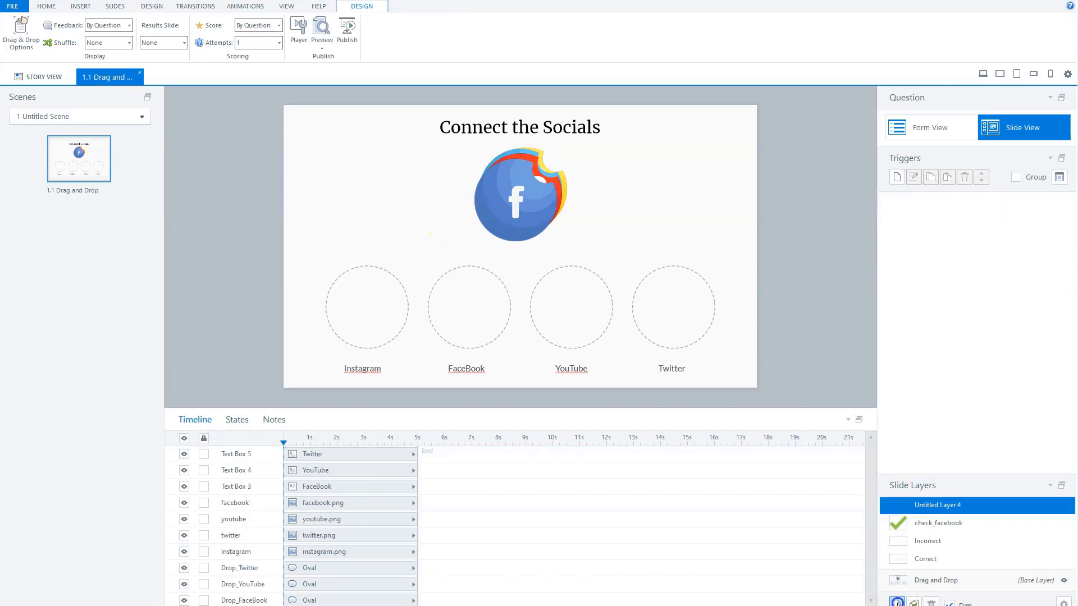
key("ctrl+v")
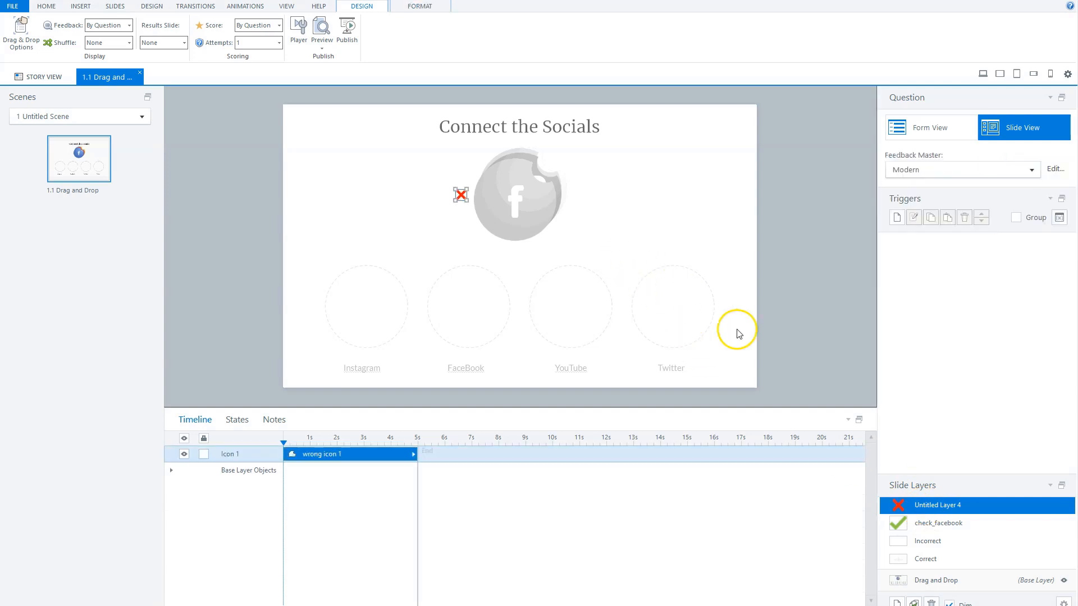
double_click(932, 507)
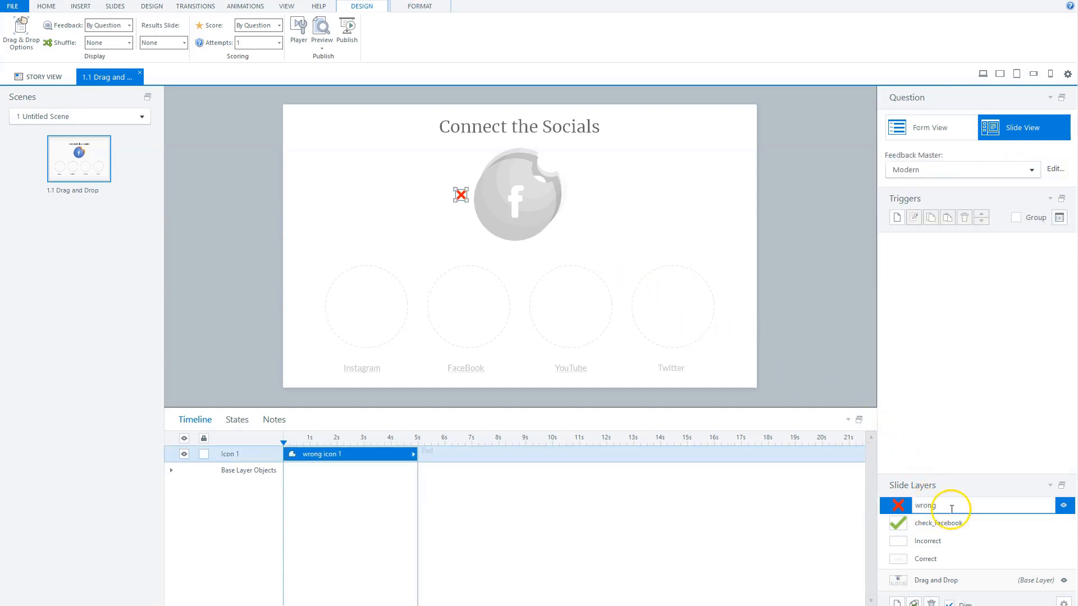
left_click(355, 482)
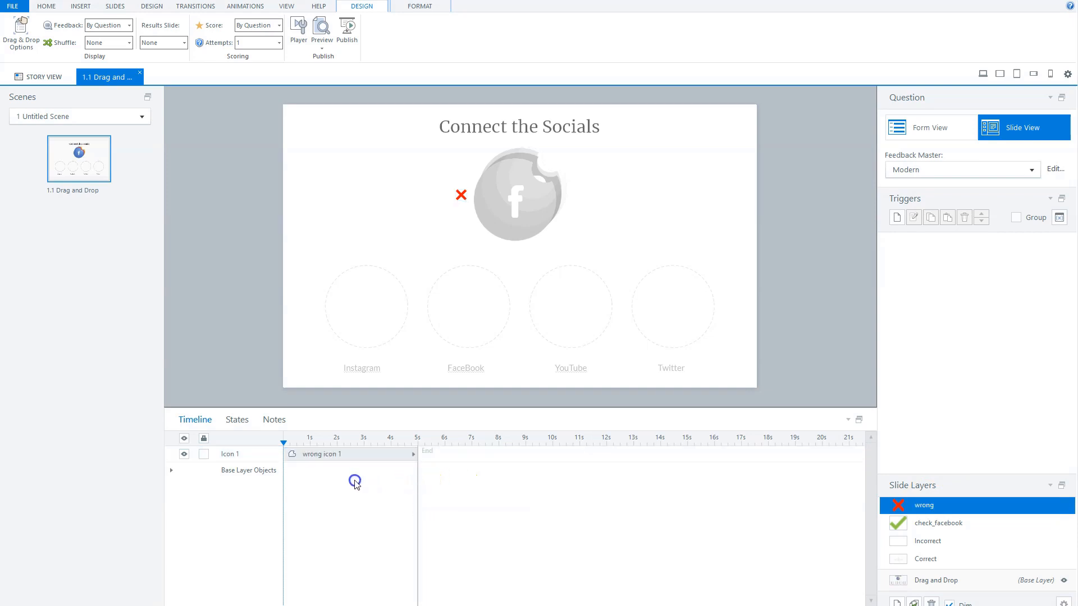
Shorten the wrong layer's timeline to about 0.75 seconds
left_click_drag(418, 481, 305, 481)
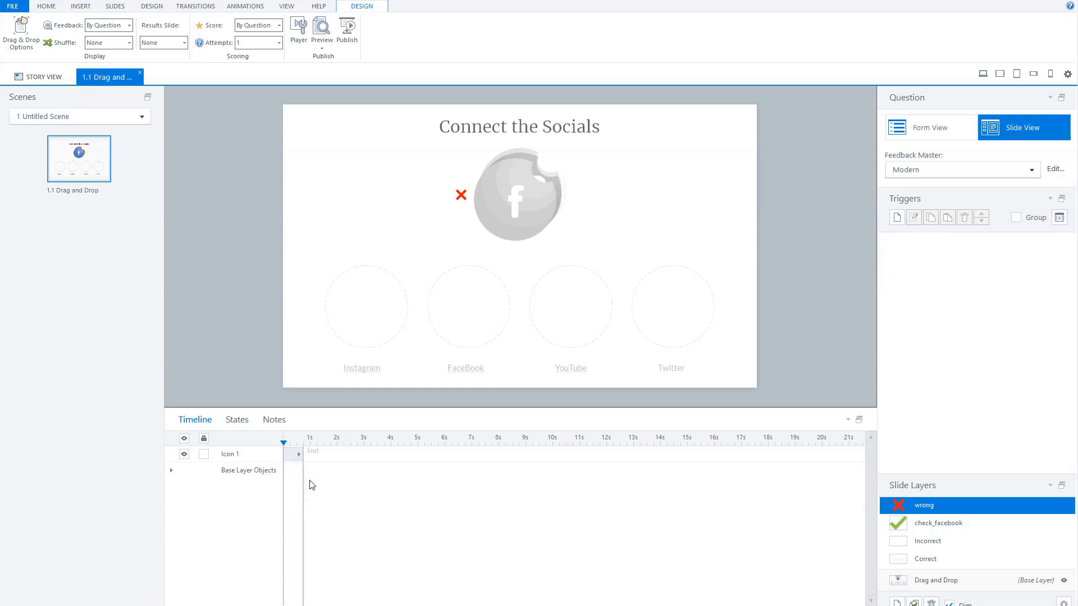
Add a base-layer trigger that shows layer wrong when the state of facebook is Drop Incorrect
left_click(926, 583)
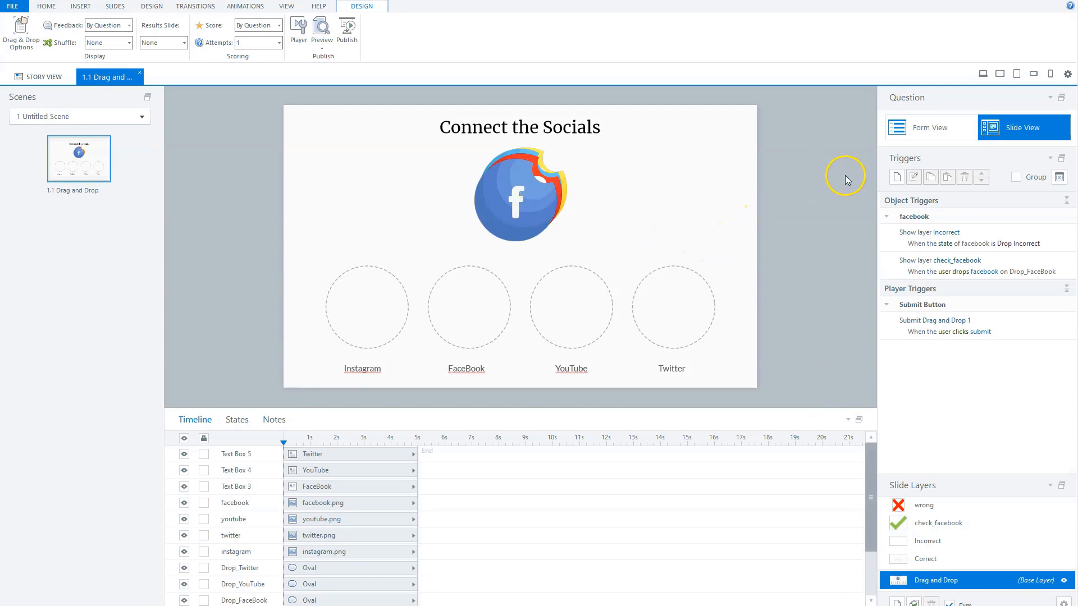
left_click(902, 179)
left_click(729, 233)
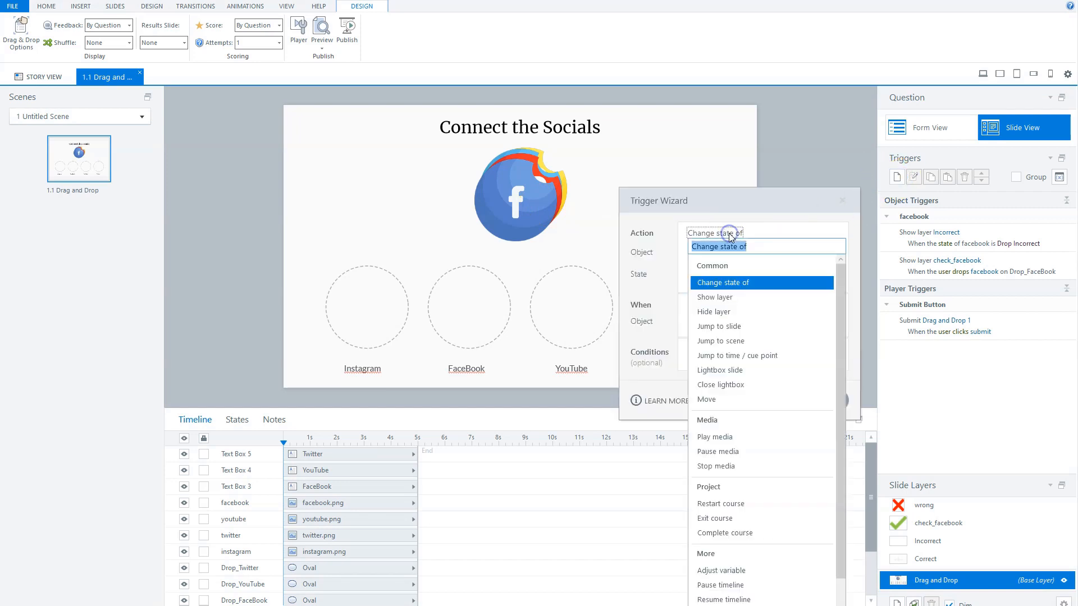
left_click(728, 298)
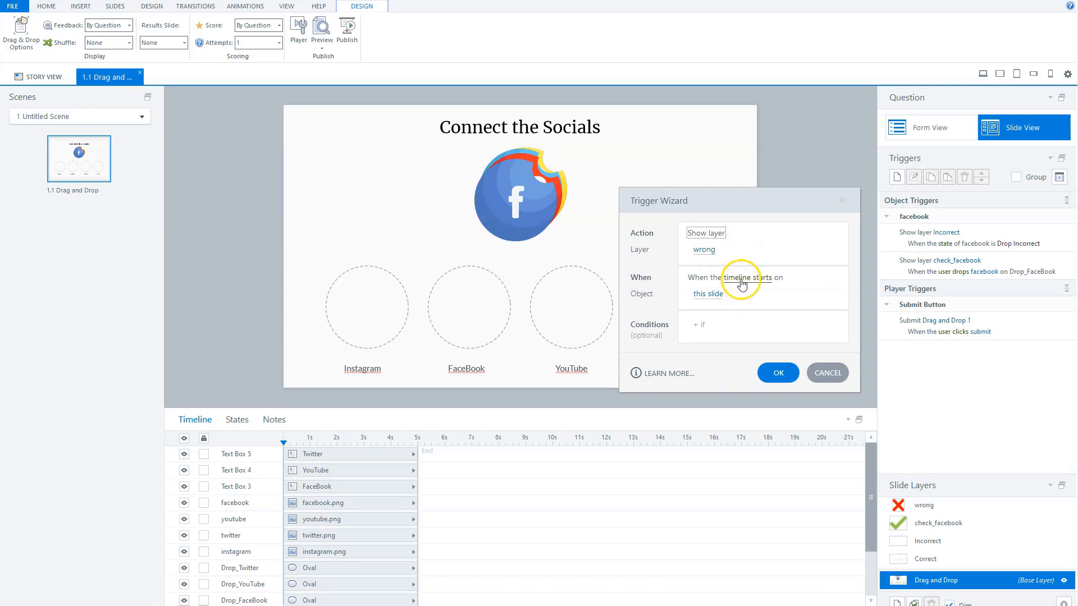
left_click(741, 278)
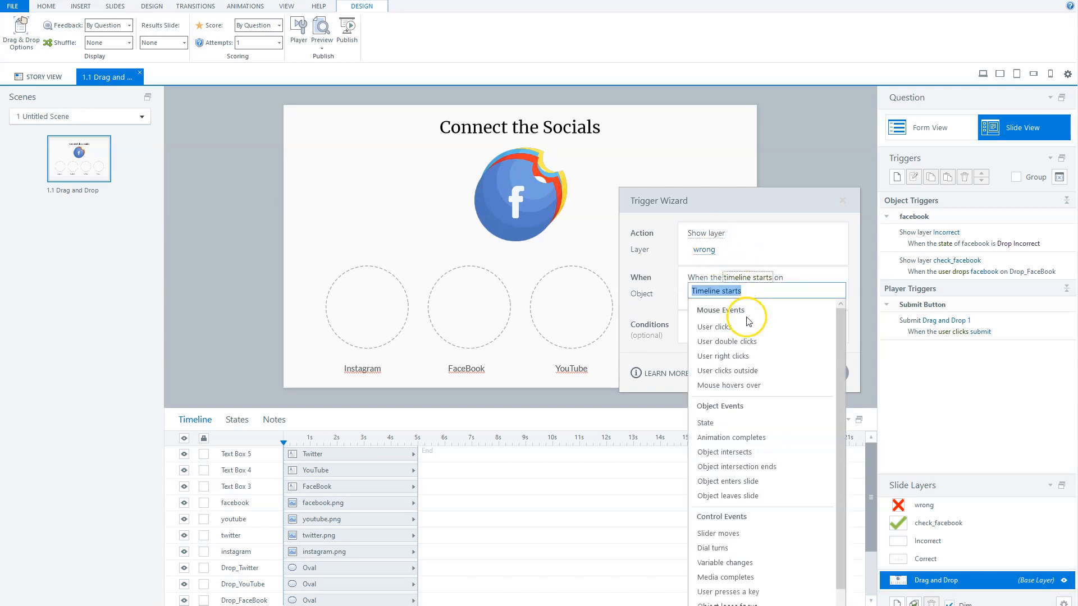
left_click(718, 422)
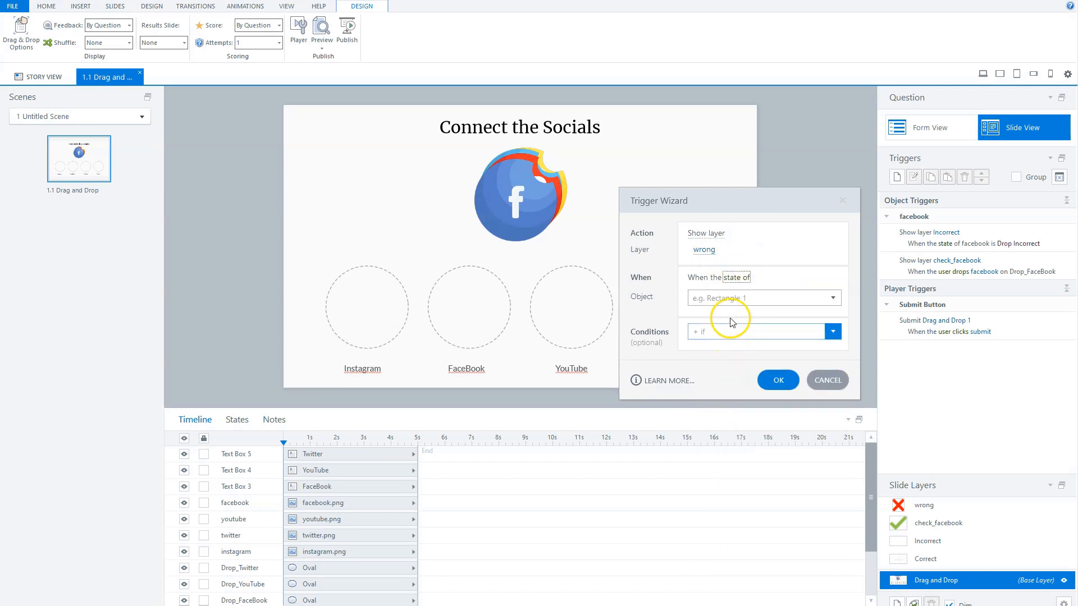
left_click(725, 298)
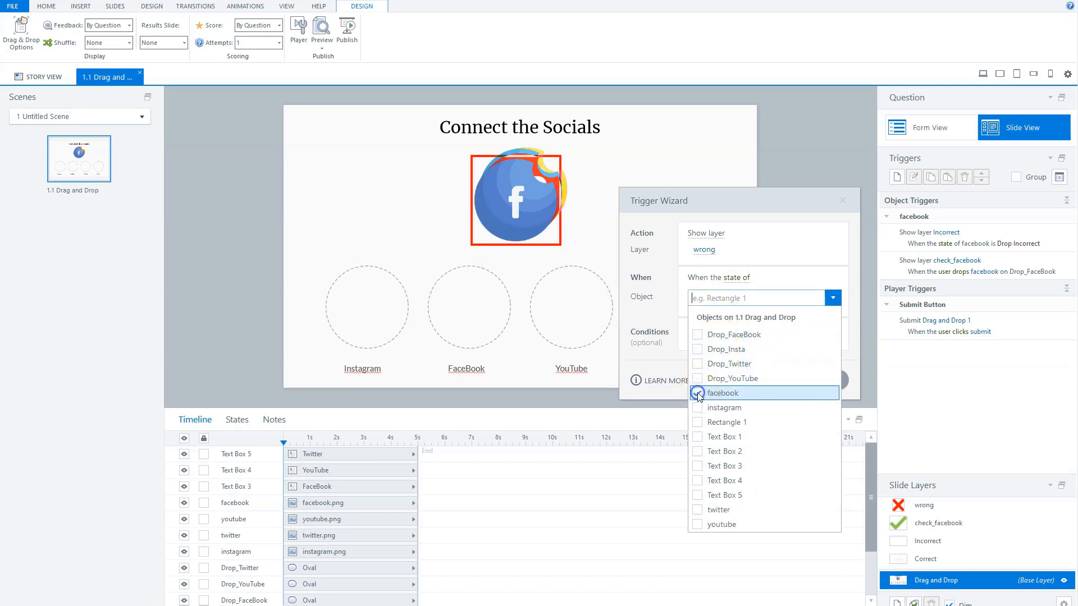
left_click(681, 335)
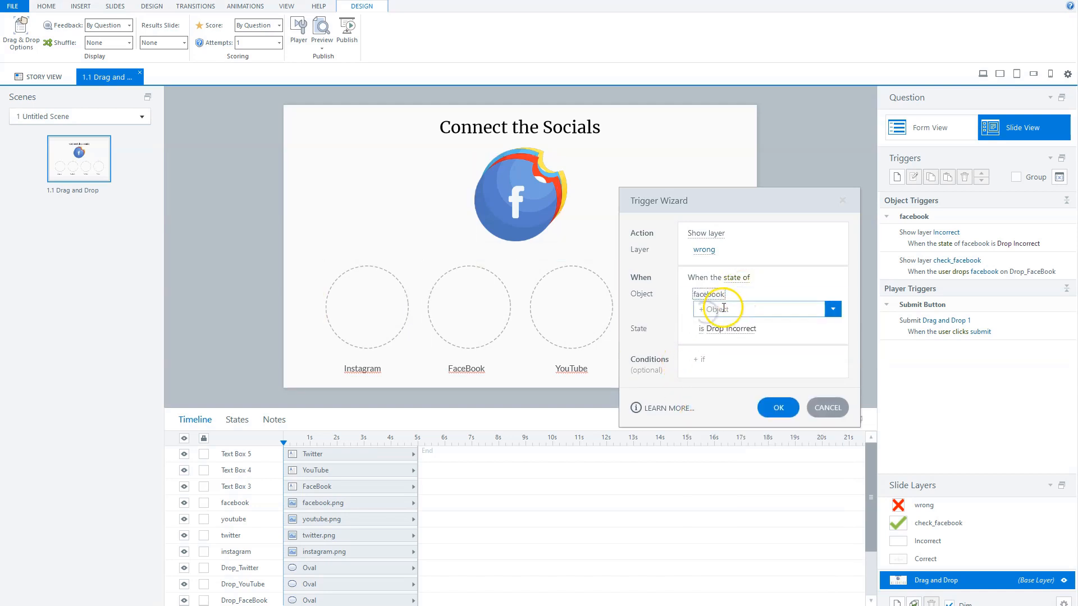
left_click(778, 407)
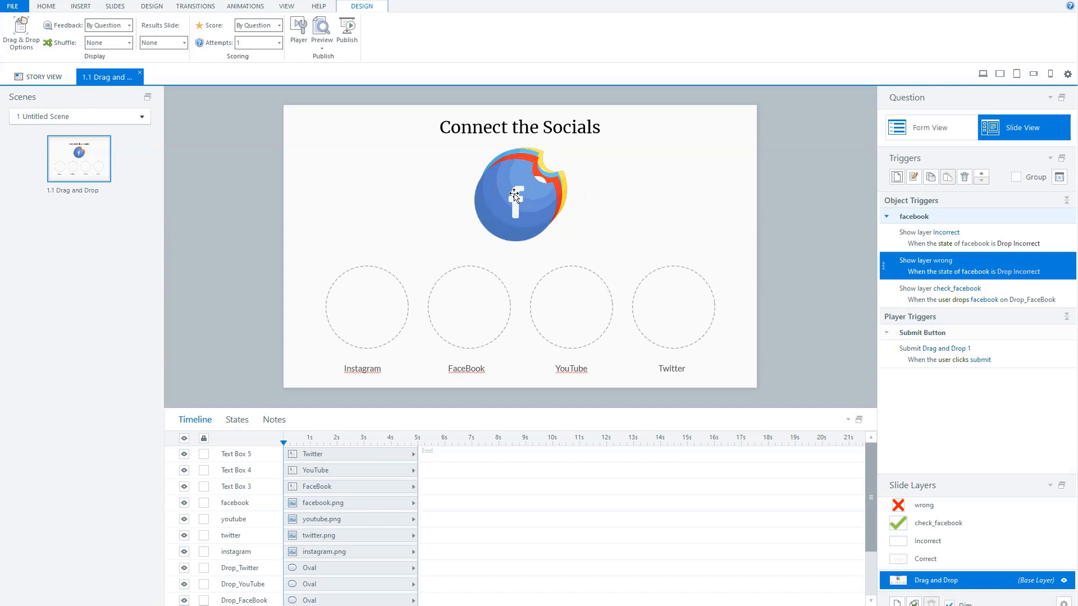
Examine the states of the facebook image on the base layer
left_click(234, 420)
left_click(492, 230)
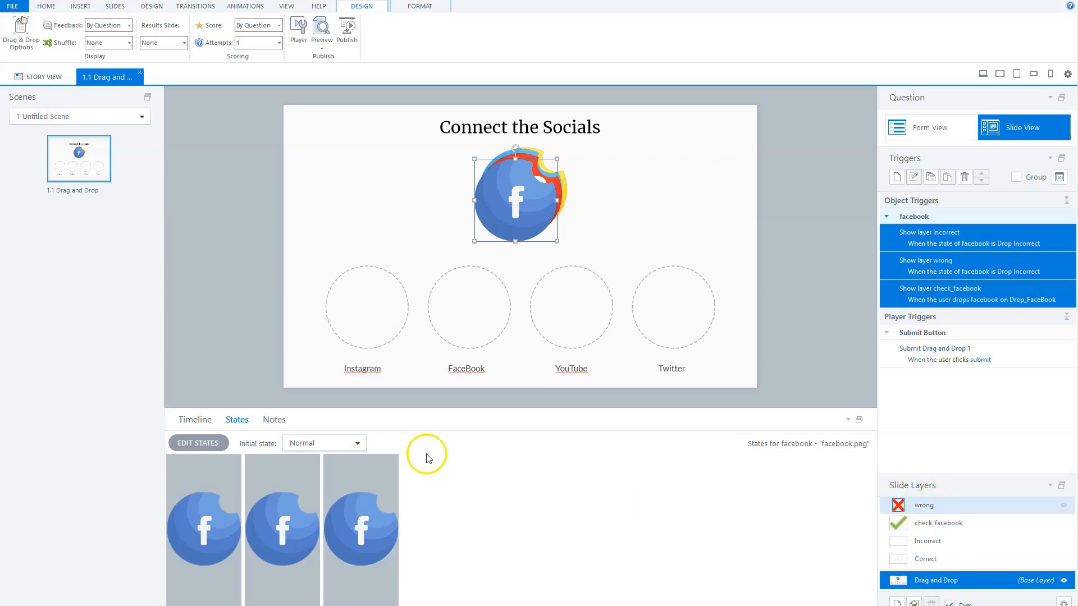
left_click(231, 255)
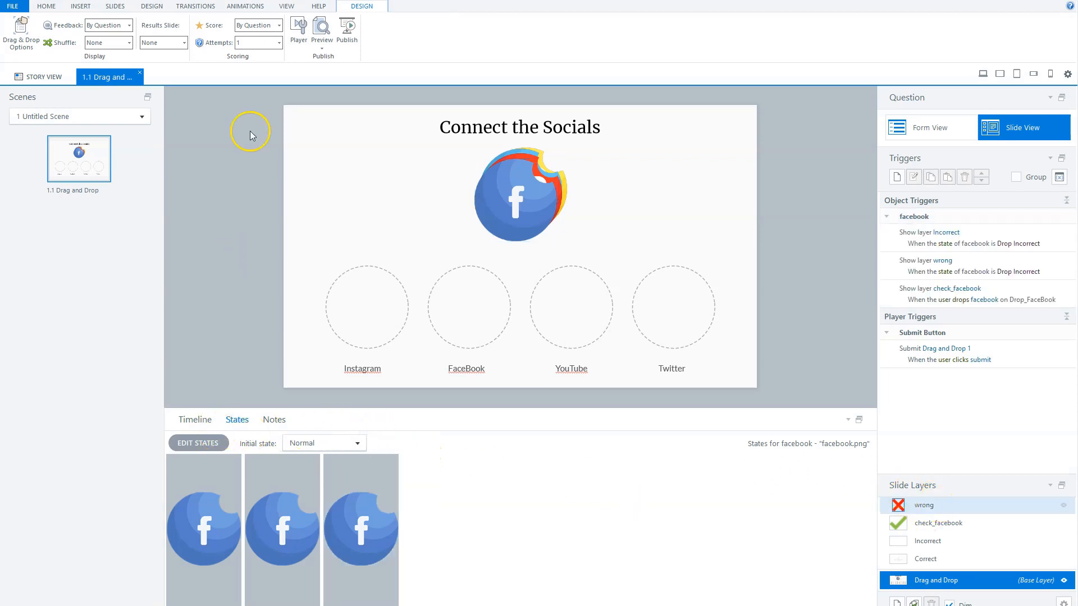
Preview the slide, test dropping the Facebook logo on the Instagram target, and close the preview
left_click(324, 48)
left_click(314, 59)
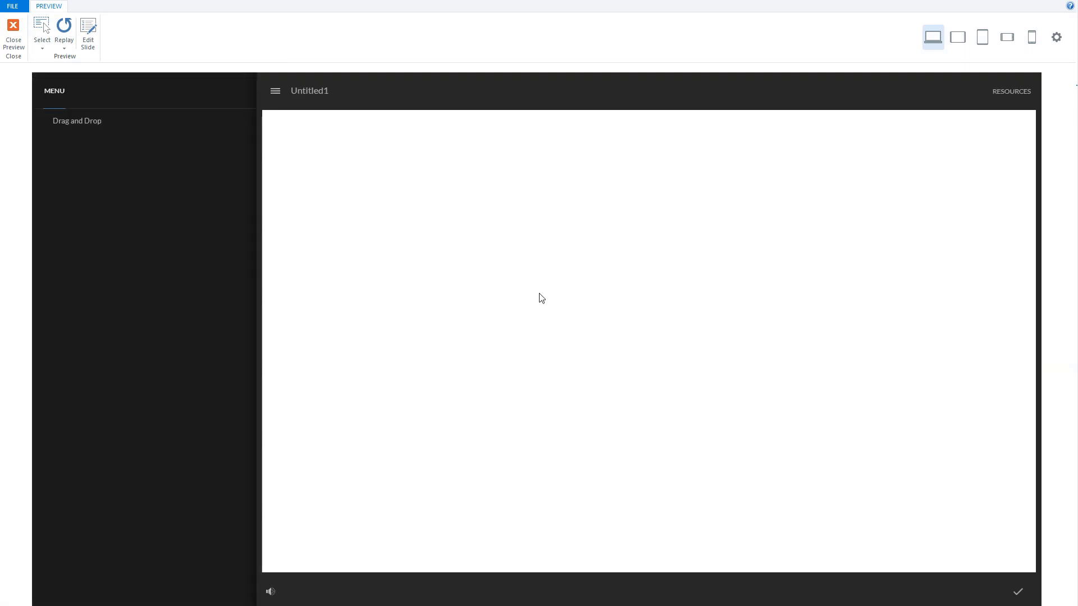
left_click_drag(621, 329, 397, 453)
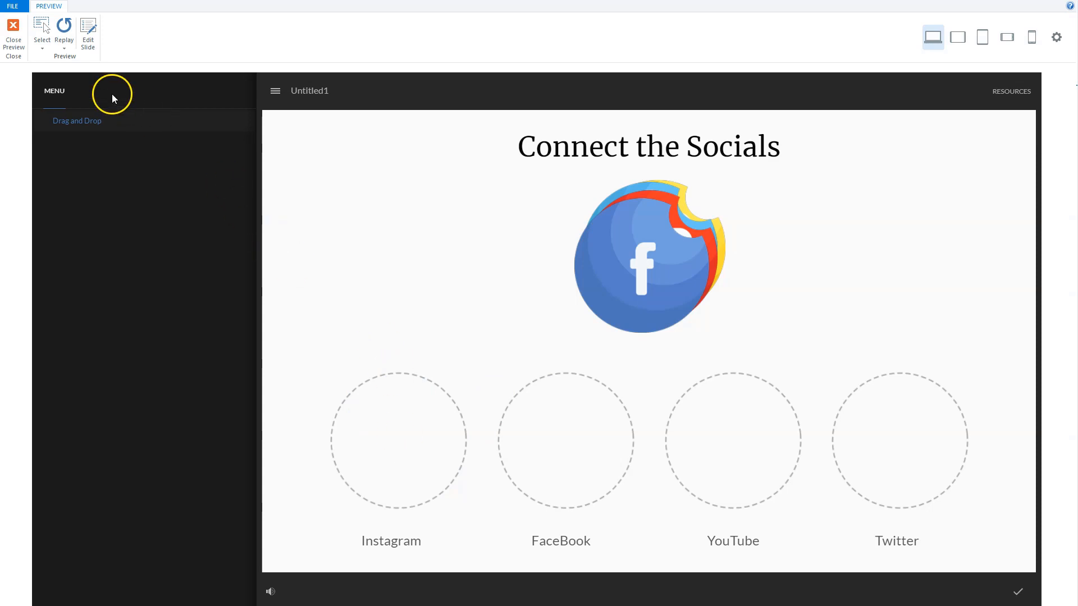
left_click(14, 40)
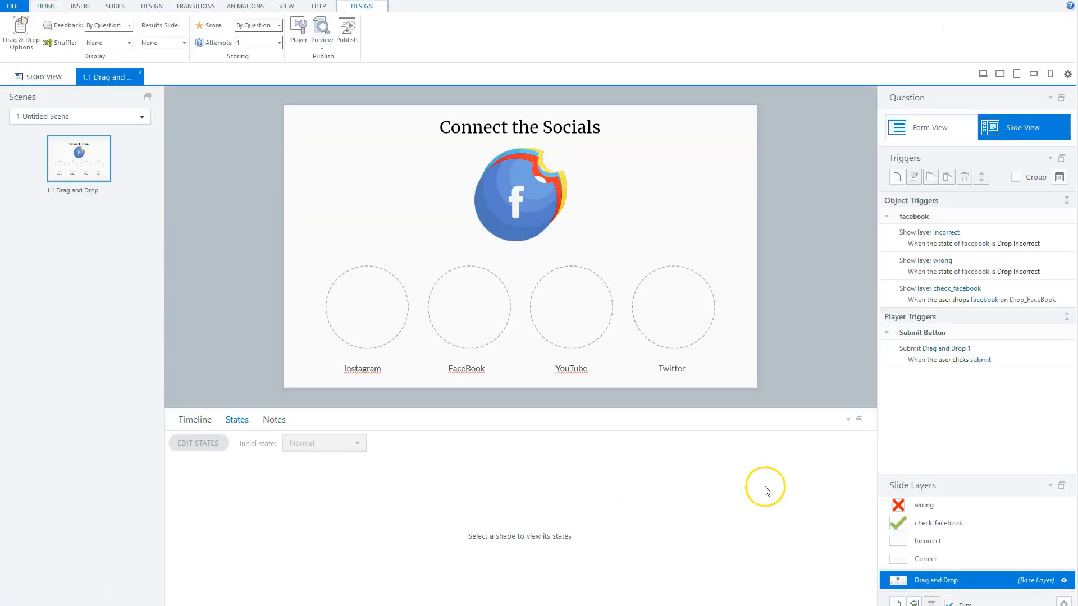
Delete the facebook trigger that shows layer Incorrect when the state is Drop Incorrect
left_click(996, 235)
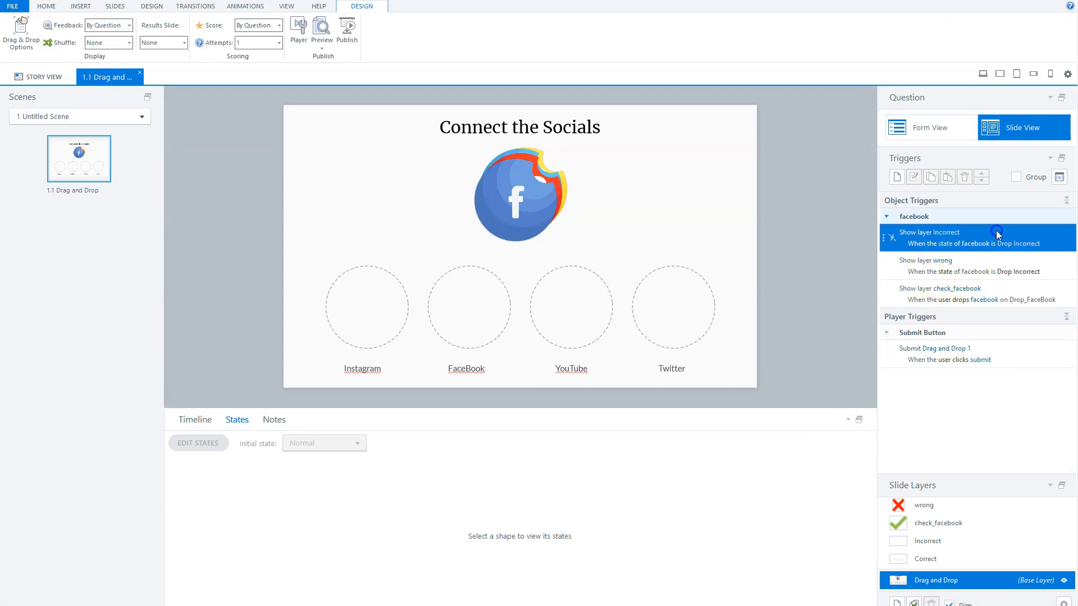
left_click(965, 177)
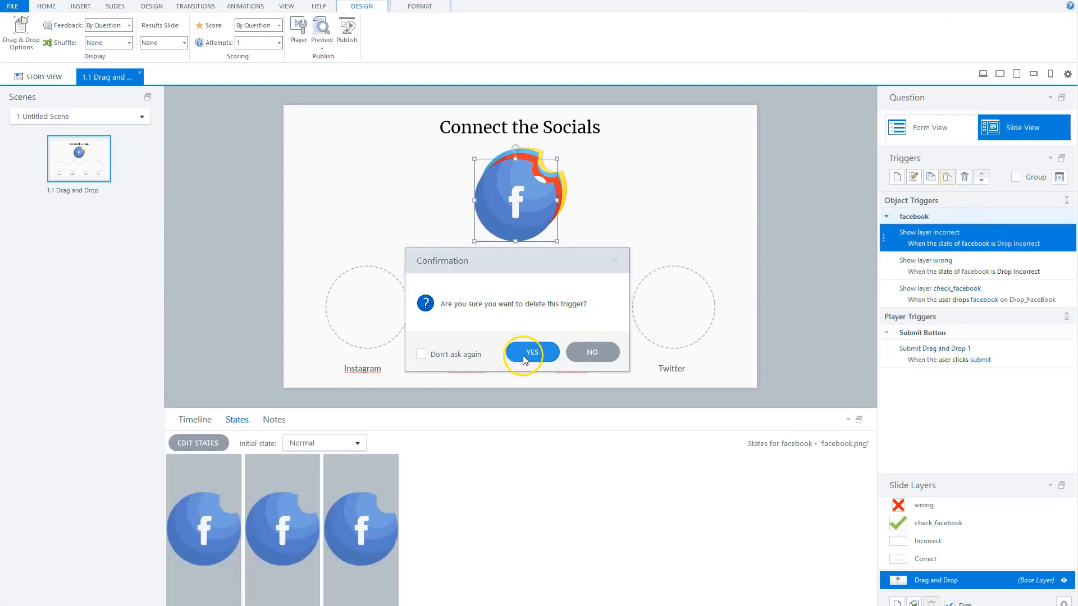
left_click(524, 352)
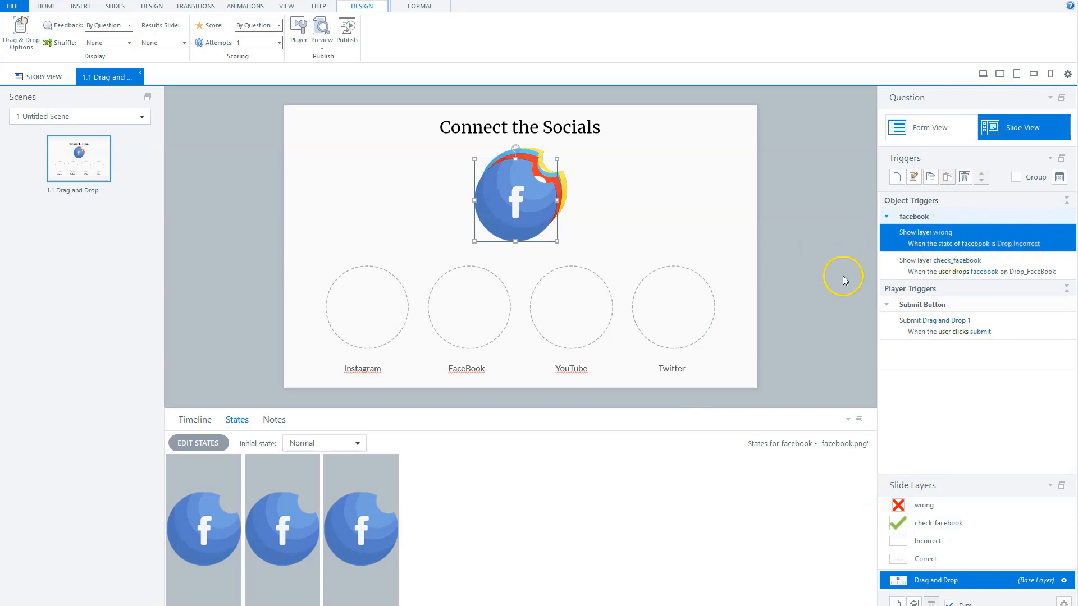
Preview the slide again without the Incorrect layer trigger and retest dropping the Facebook logo on the Instagram target
left_click(322, 48)
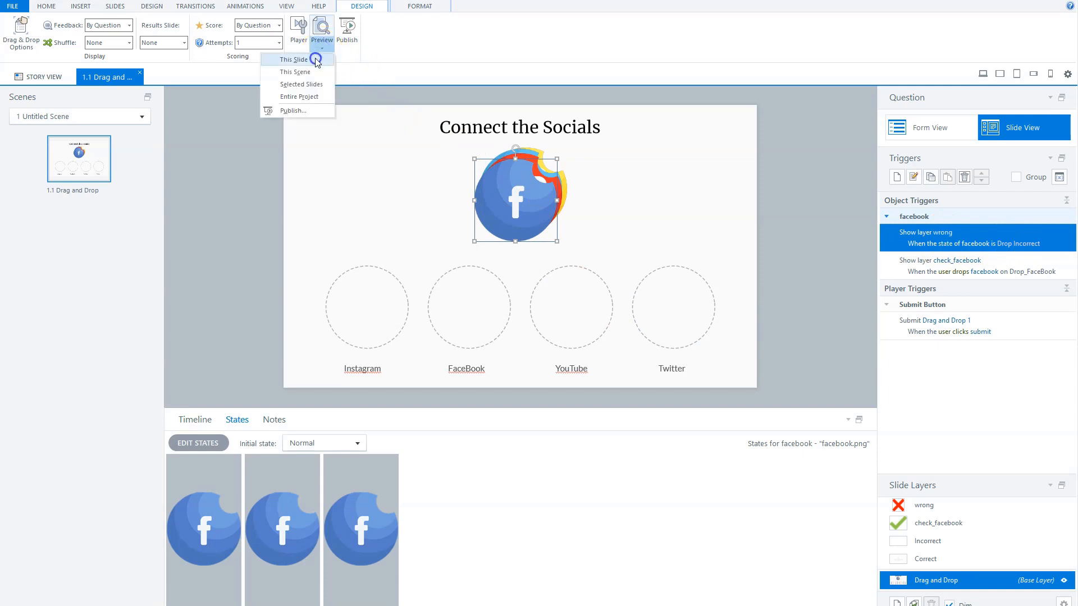
left_click(316, 58)
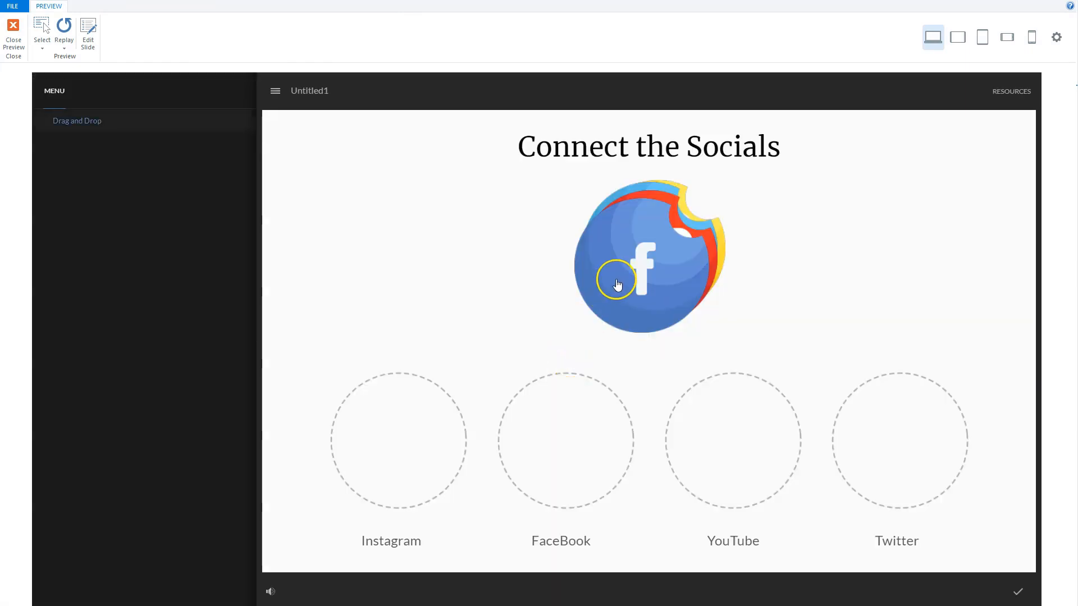
left_click_drag(616, 286, 383, 444)
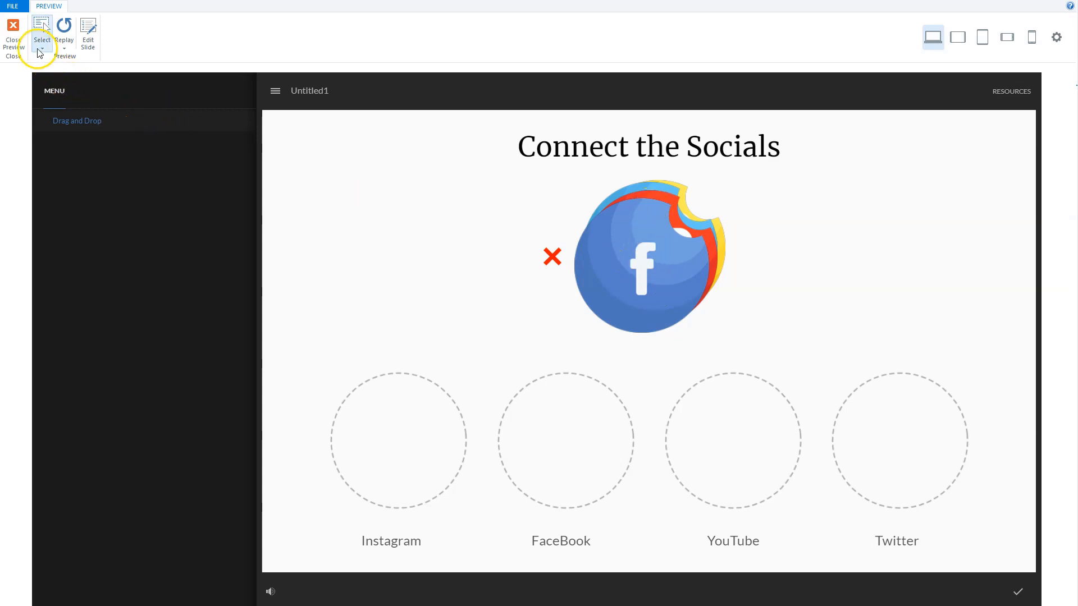
left_click(20, 42)
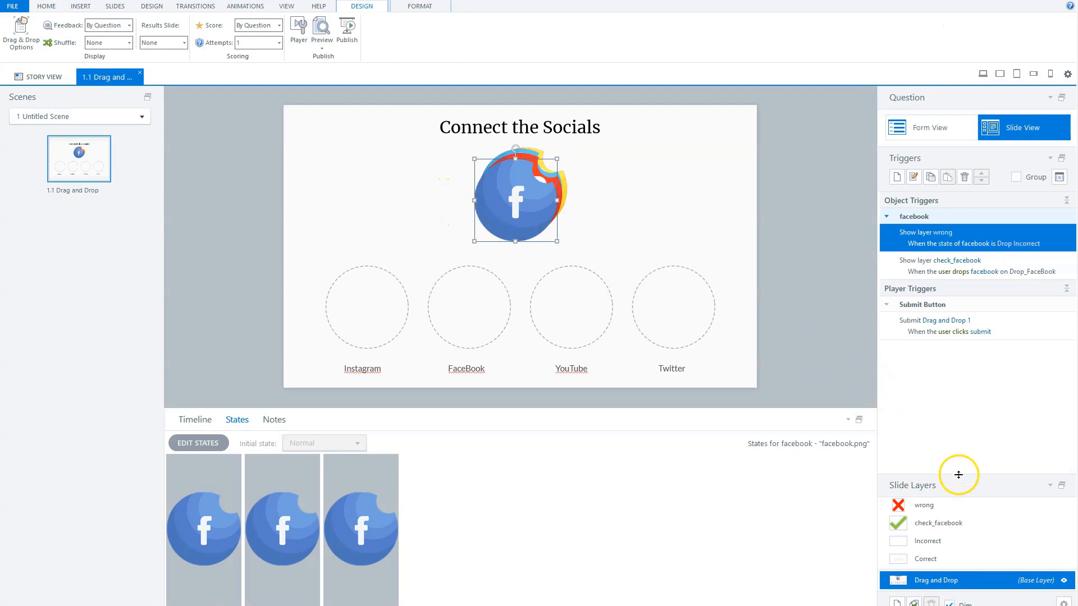
Add a trigger on the wrong layer that hides this layer when the timeline ends on this layer
left_click(950, 505)
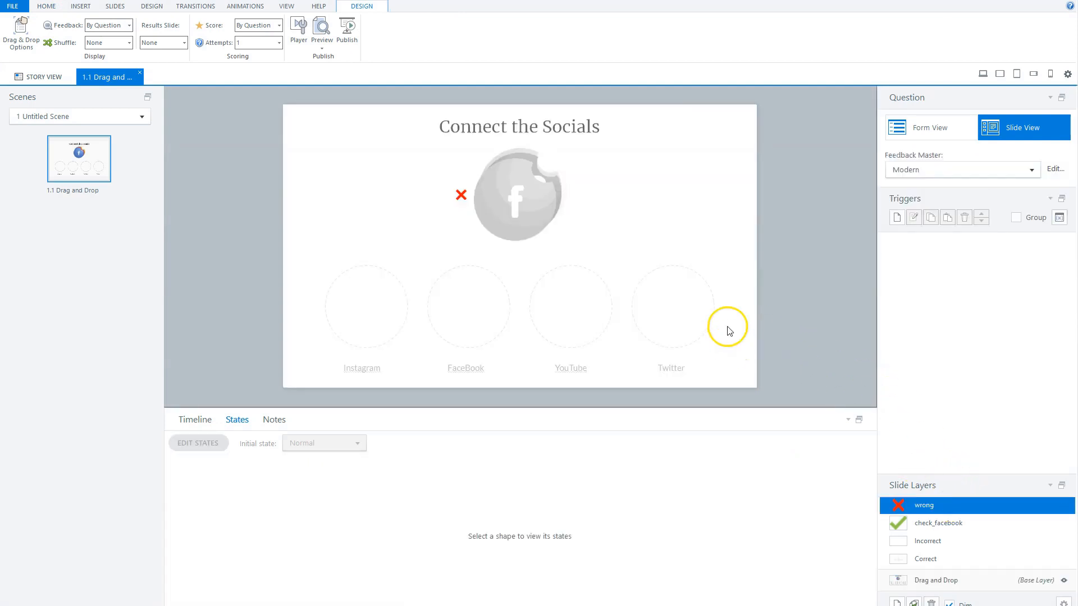
left_click(207, 420)
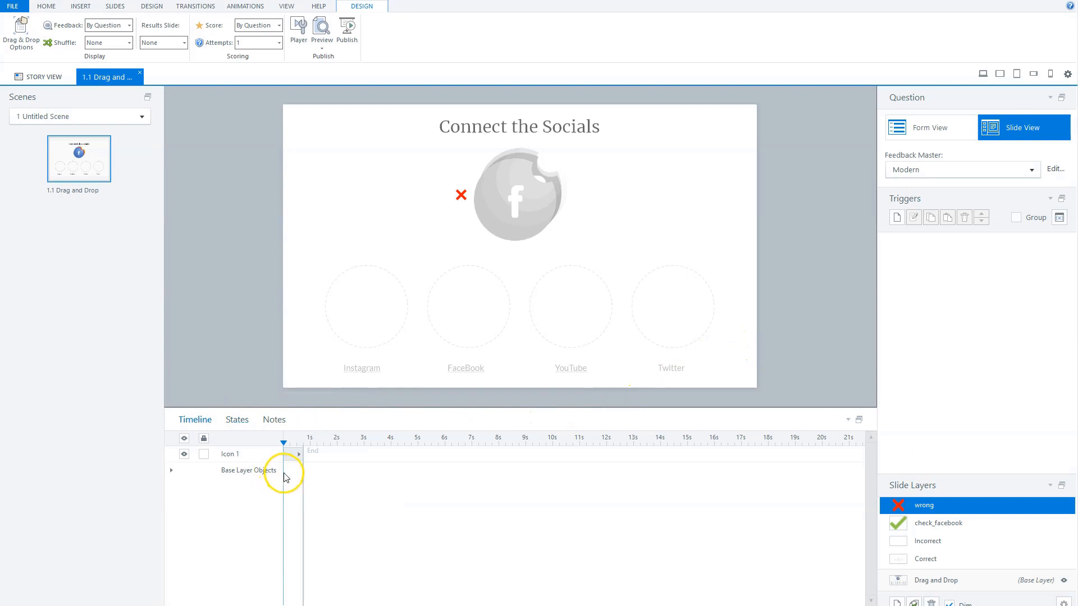
left_click(896, 219)
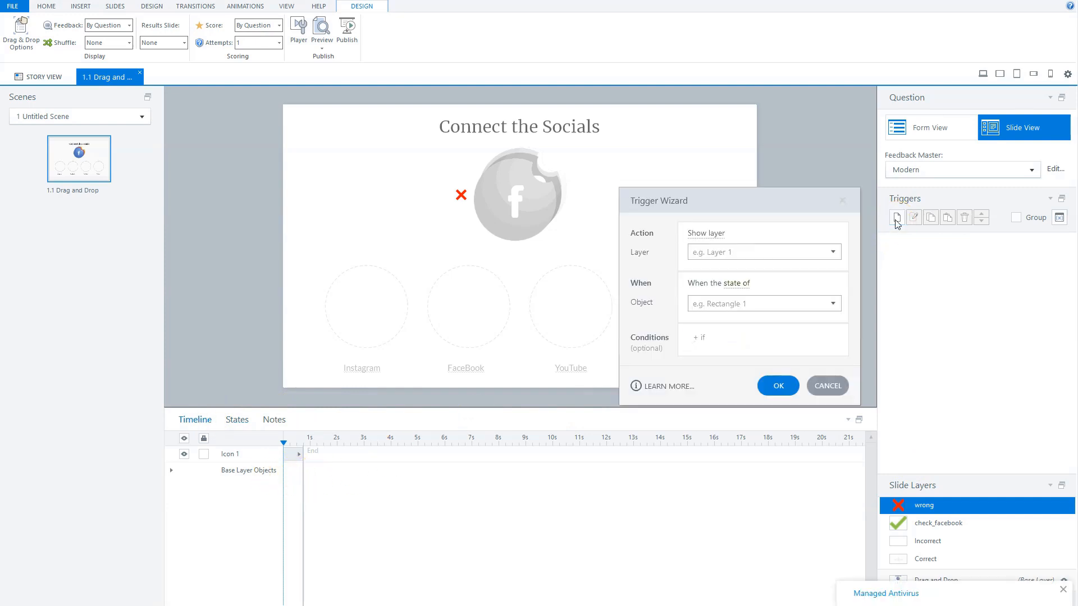
left_click(716, 233)
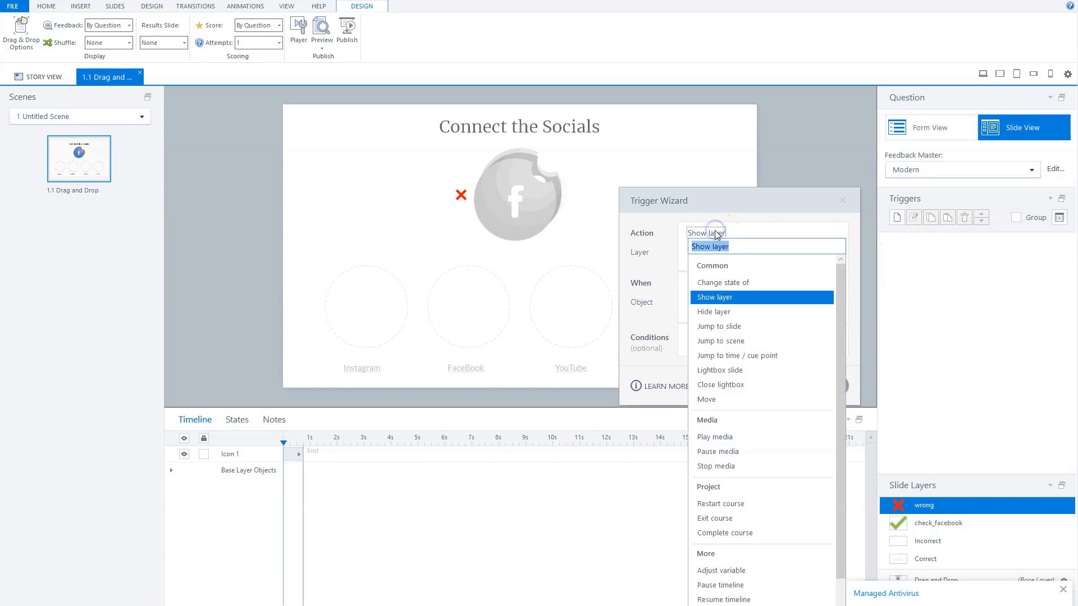
left_click(715, 309)
left_click(728, 278)
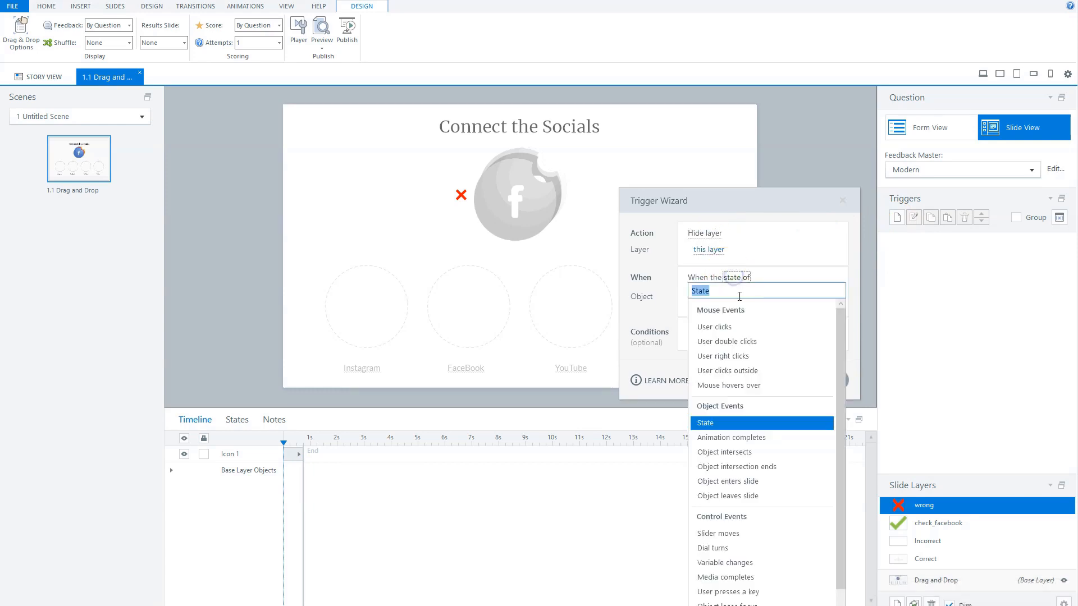
scroll(723, 587, "down", 2)
left_click(725, 598)
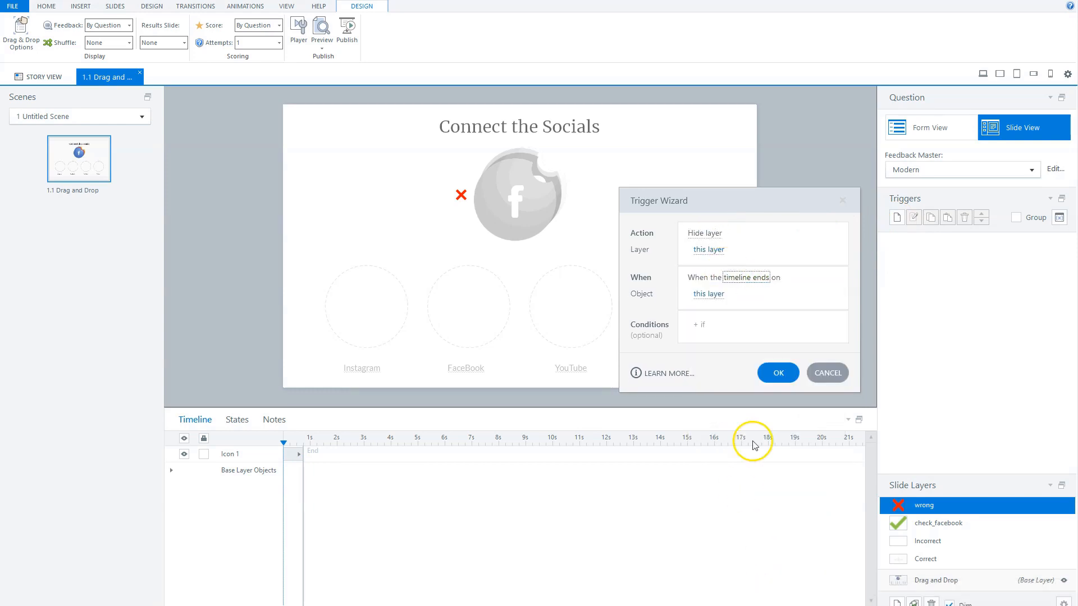
left_click(777, 372)
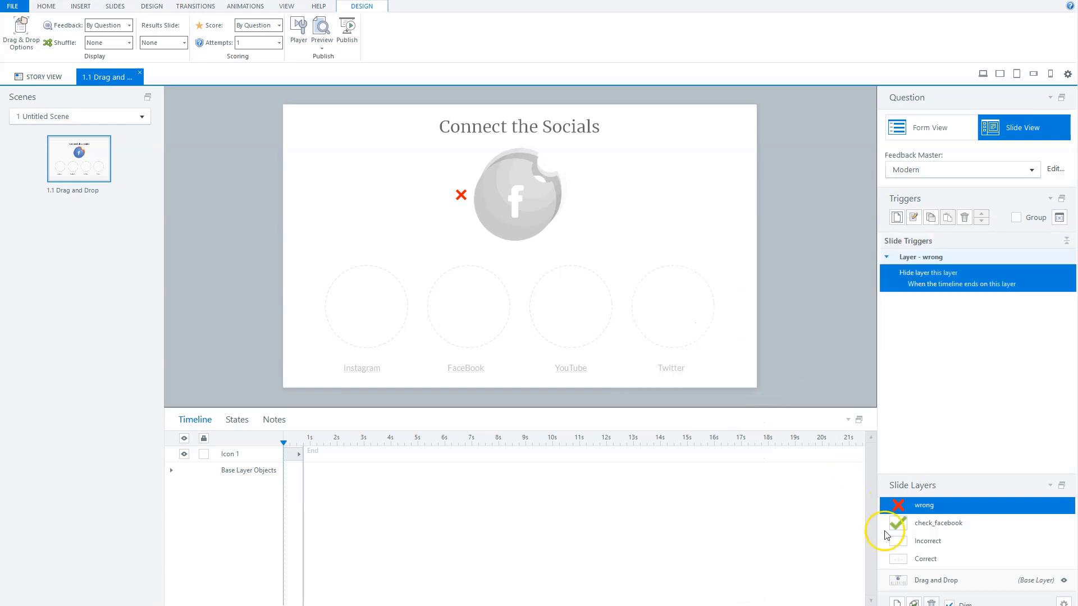
Add a trigger on the wrong layer that changes the state of facebook to Normal when the timeline starts on this layer
left_click(918, 580)
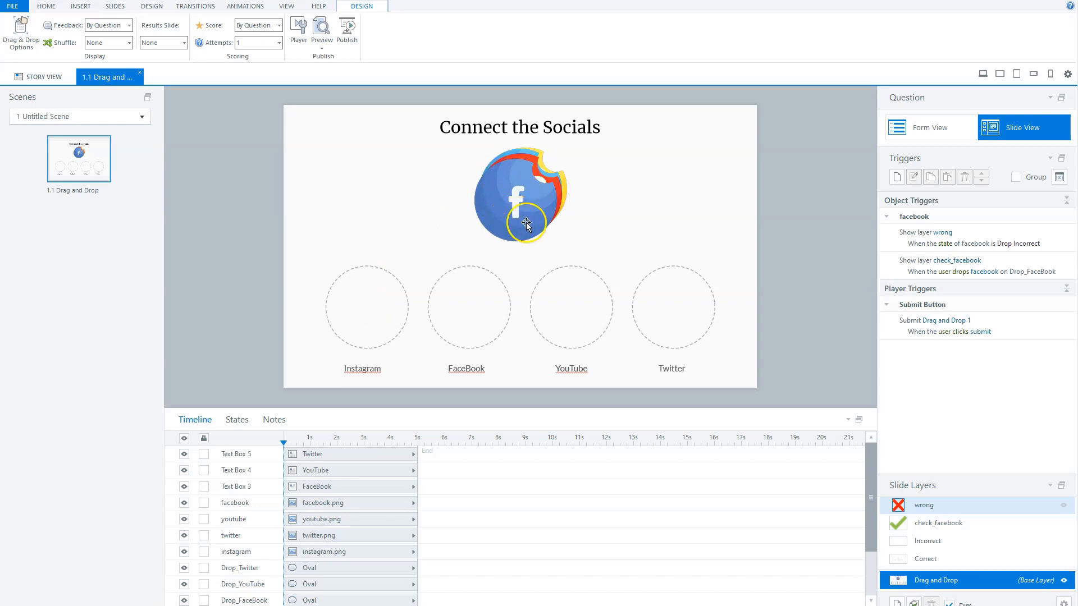
left_click(941, 505)
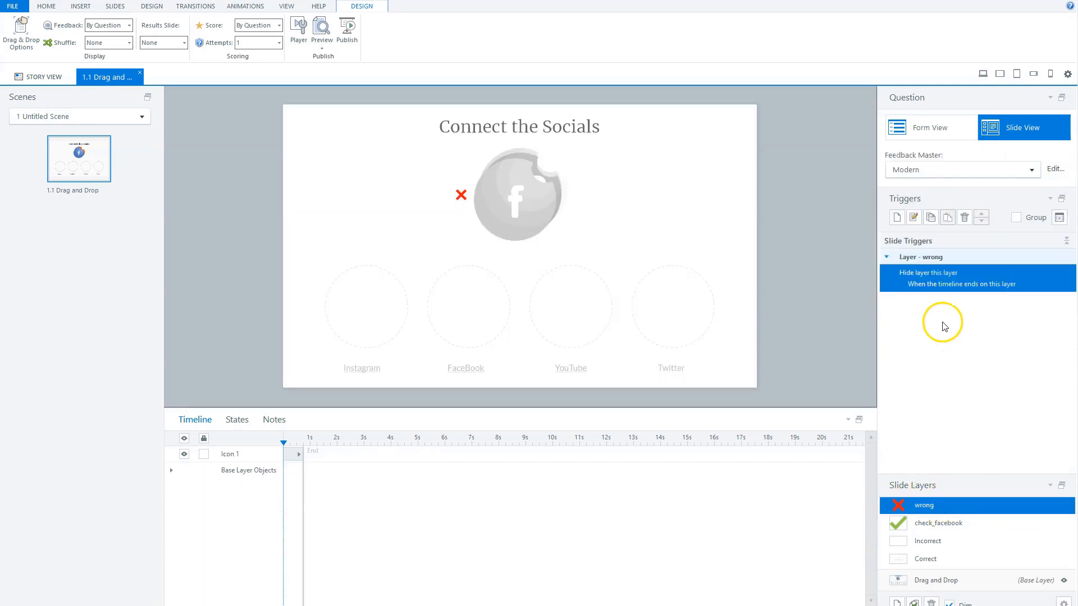
left_click(896, 218)
left_click(712, 234)
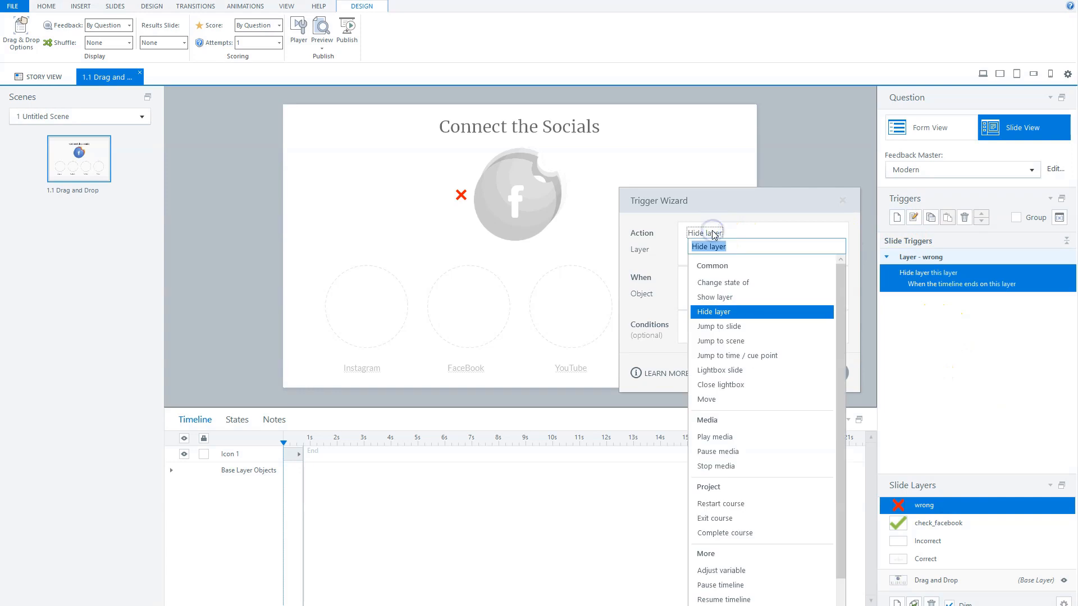
left_click(730, 284)
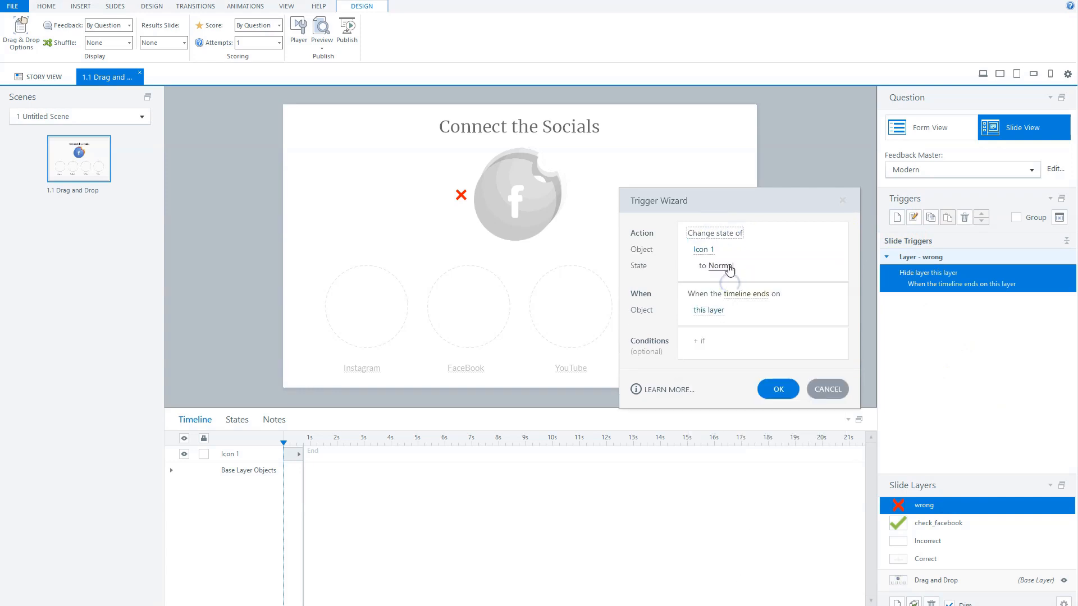
left_click(704, 248)
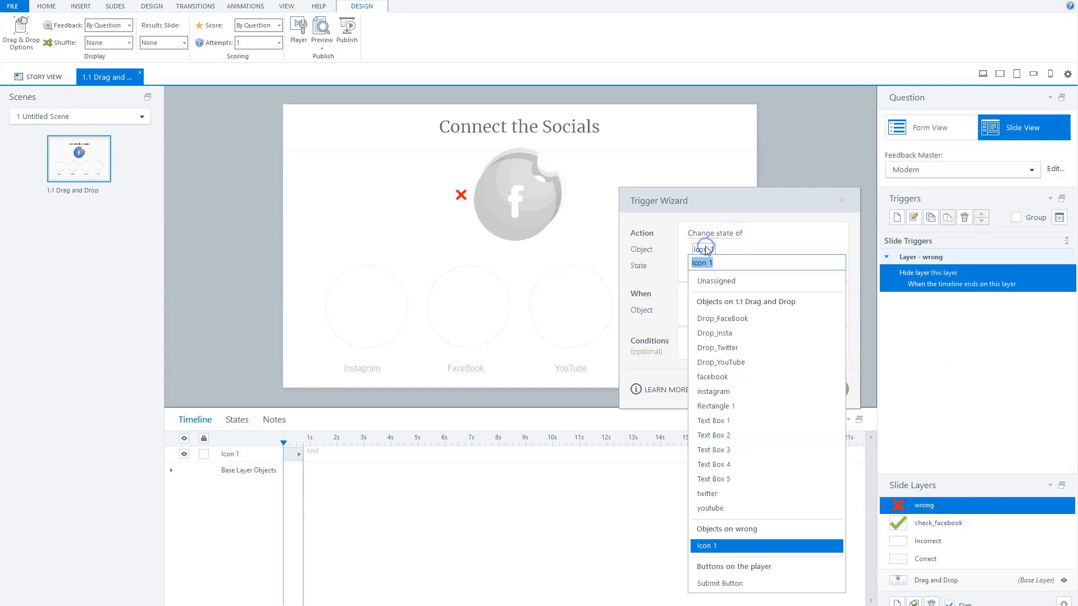
left_click(726, 377)
left_click(748, 296)
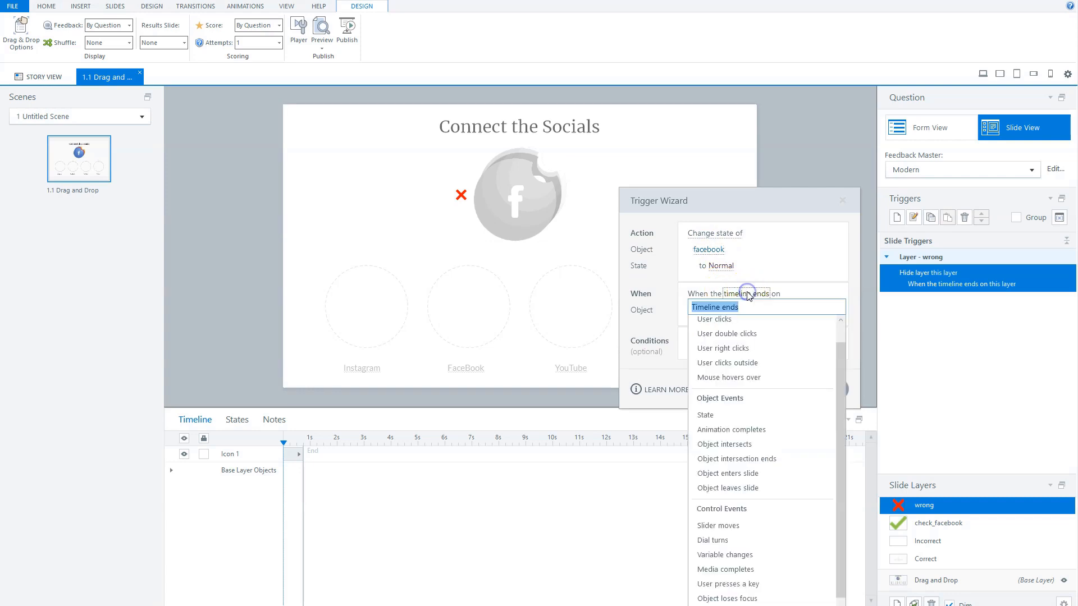
left_click(730, 597)
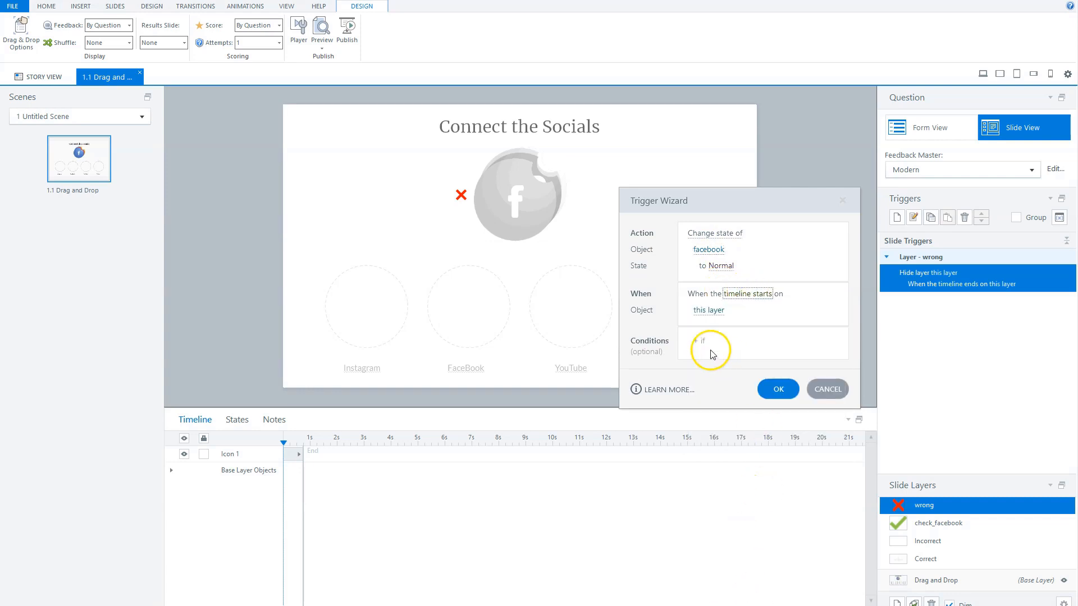
left_click(779, 389)
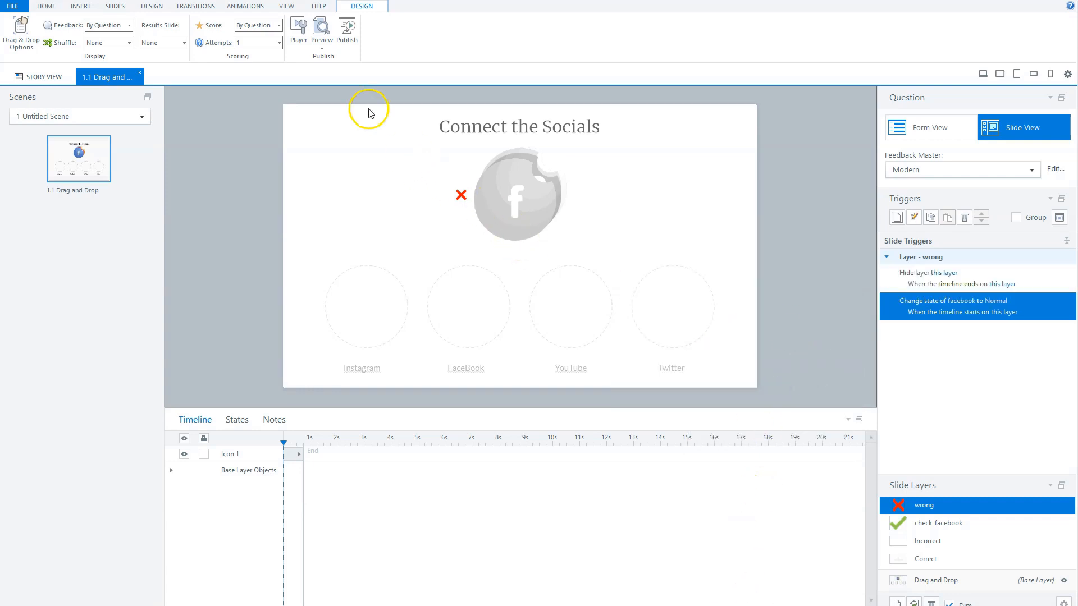
Preview the slide to check the wrong layer's hide and state-reset triggers
left_click(322, 44)
left_click(314, 58)
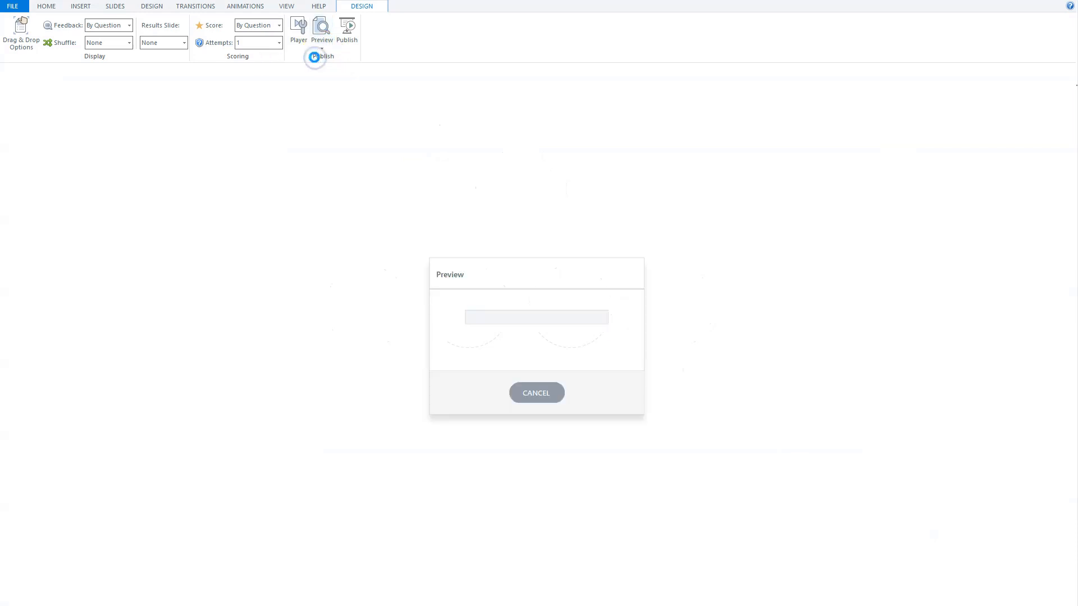